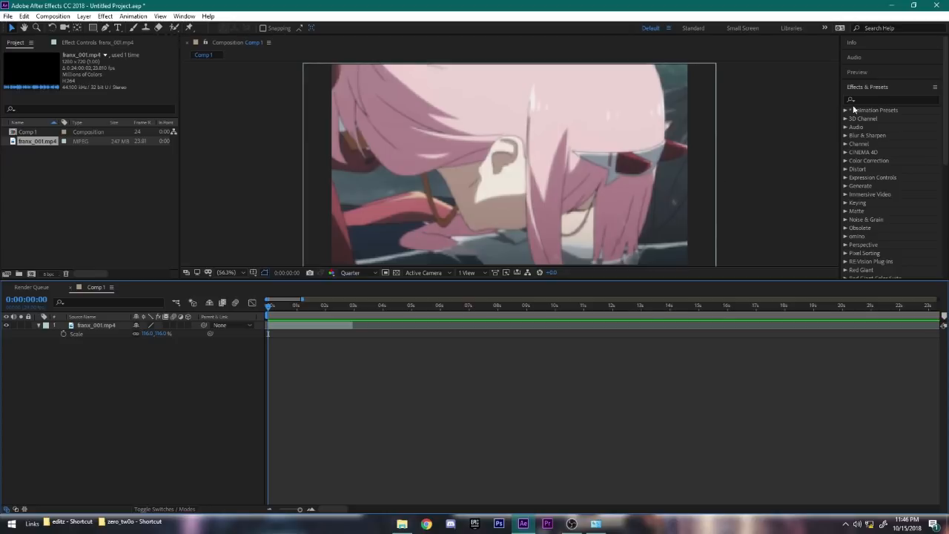
Preview the unprocessed franx_001.mp4 clip in Comp 1 up to around 2:18.
{"action": "key", "text": "space"}
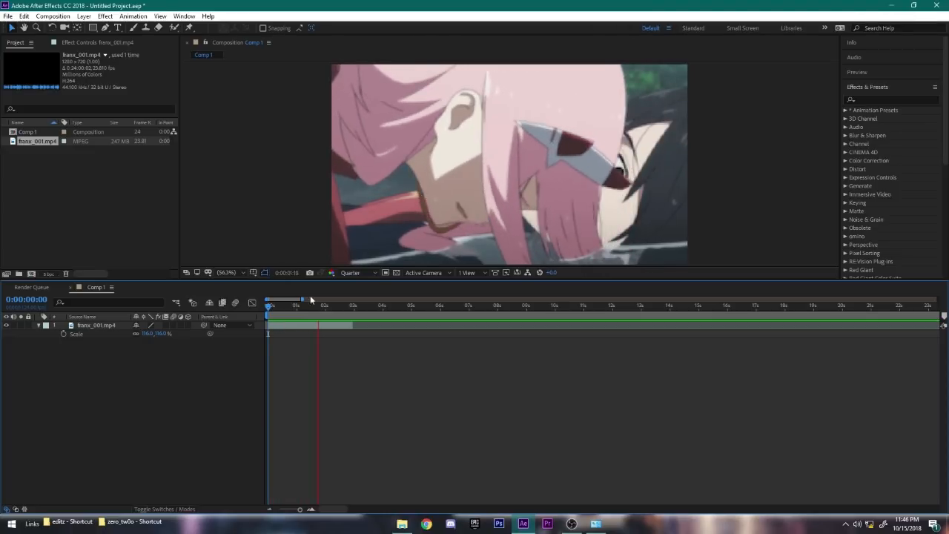
{"action": "left_click", "coordinate": [347, 314]}
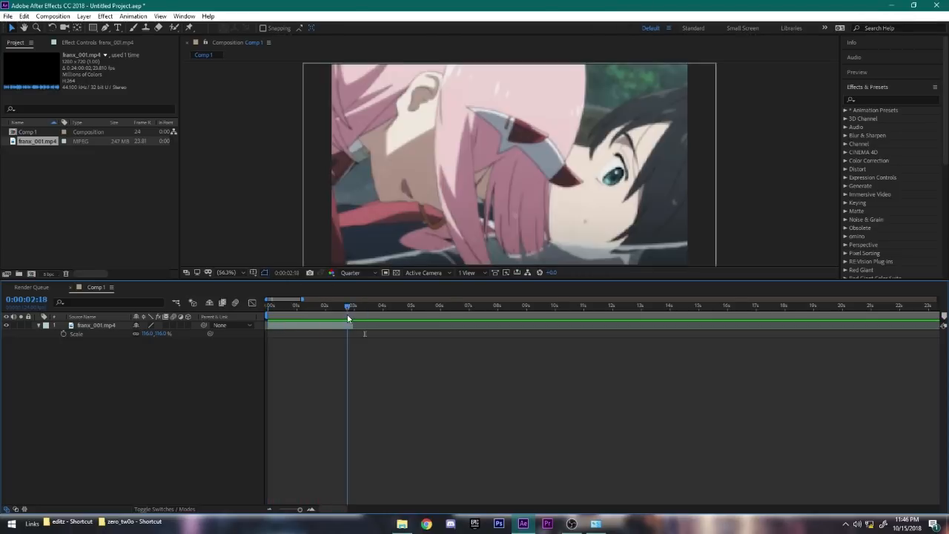
{"action": "key", "text": "space"}
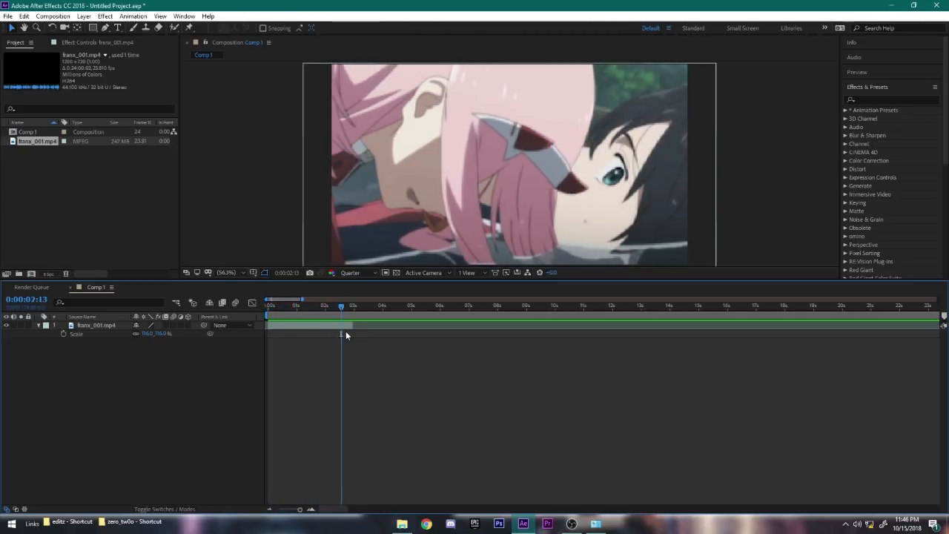
Find the Twixtor effect with the search term "twix", apply it to the franx_001.mp4 layer from the clip's start, and preview it briefly.
{"action": "left_click", "coordinate": [893, 98]}
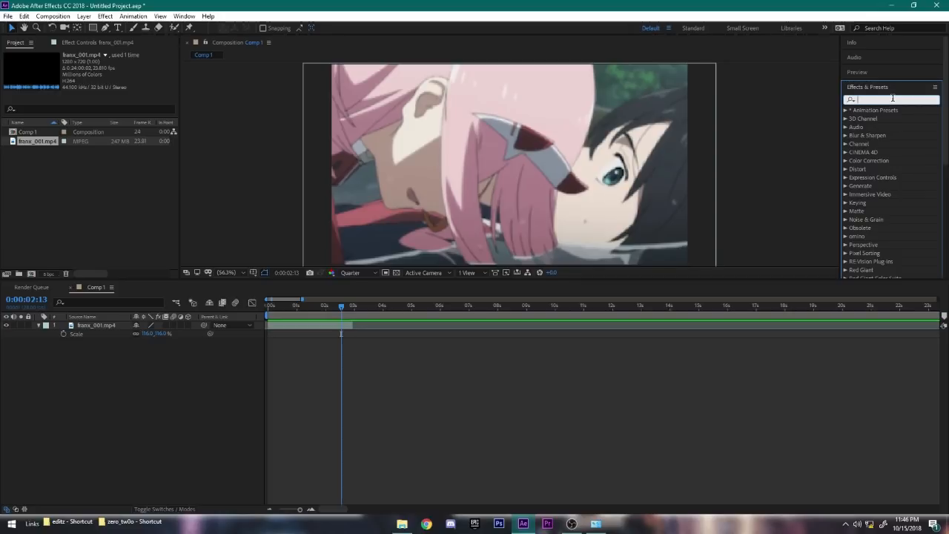
{"action": "type", "text": "twix"}
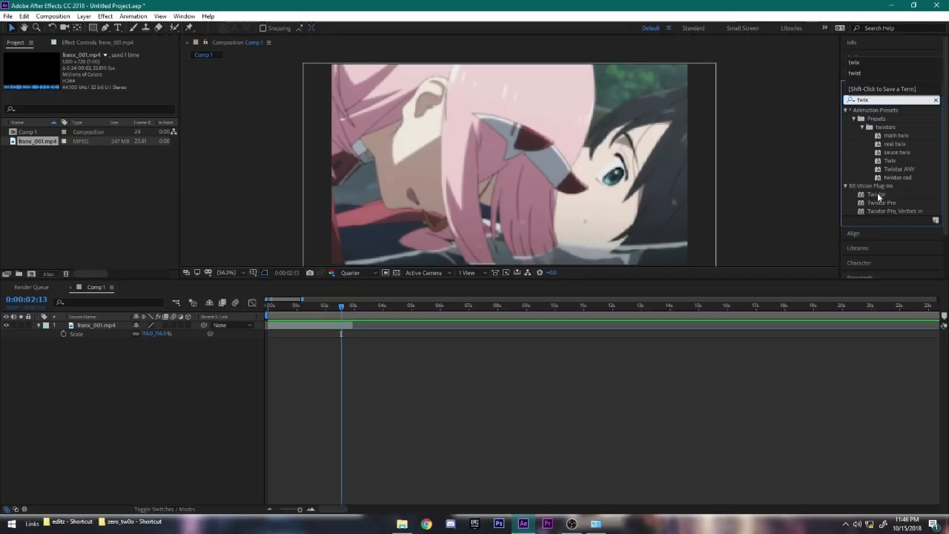
{"action": "left_click_drag", "start_coordinate": [876, 193], "coordinate": [269, 311]}
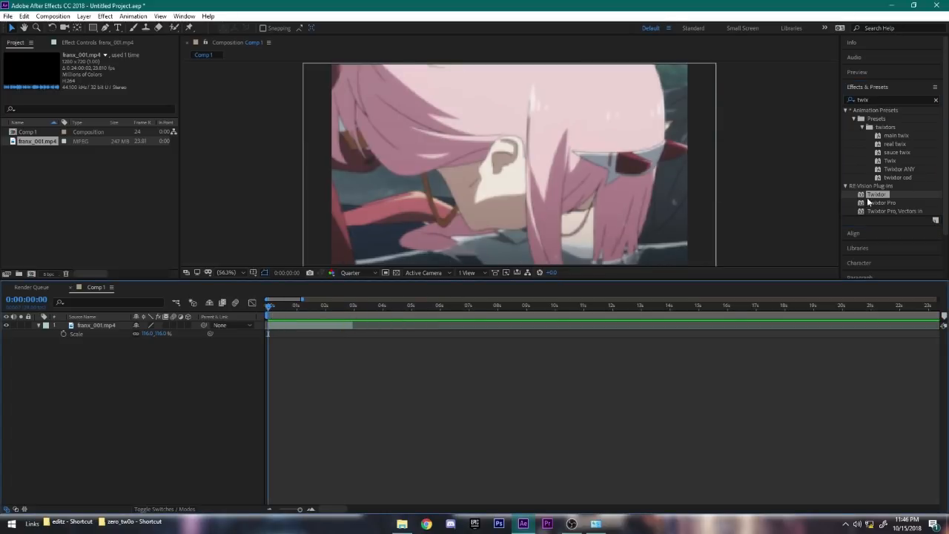
{"action": "left_click_drag", "start_coordinate": [884, 198], "coordinate": [286, 326]}
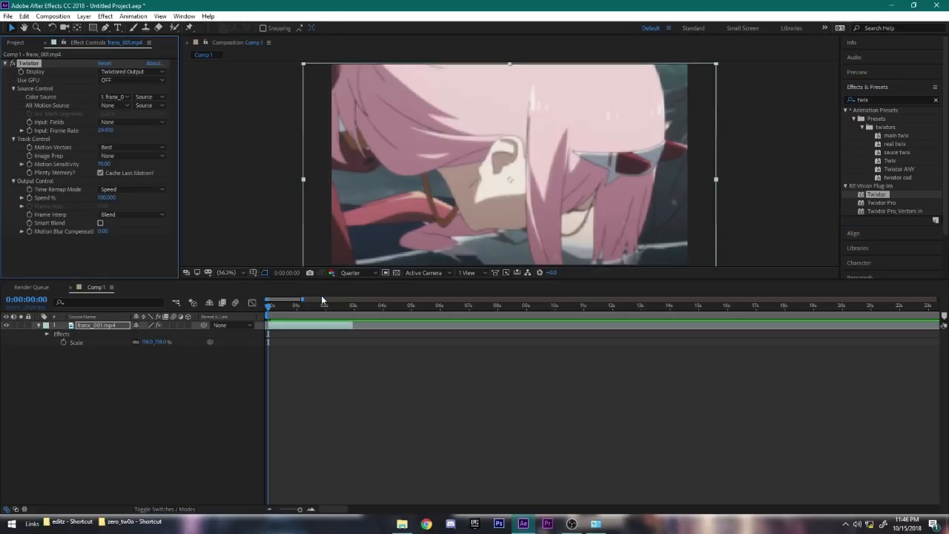
{"action": "key", "text": "space"}
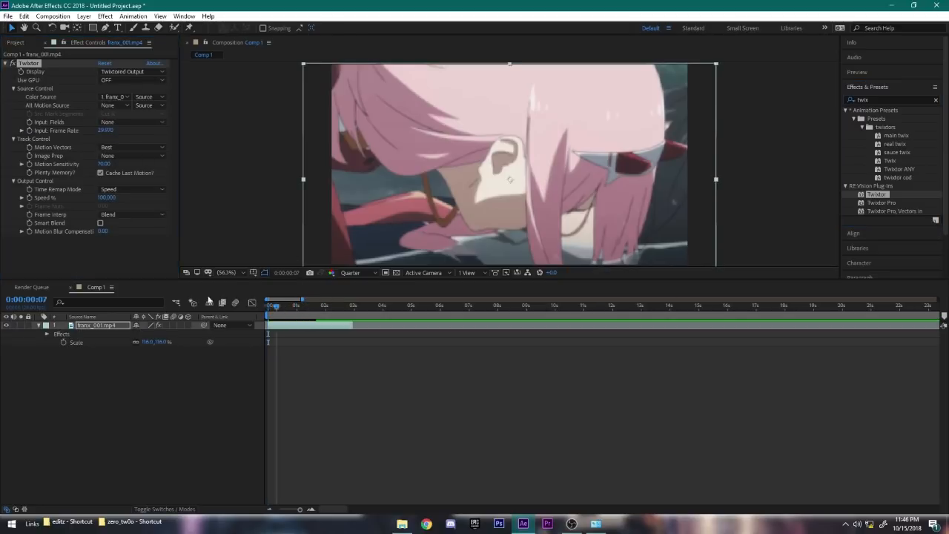
{"action": "key", "text": "space"}
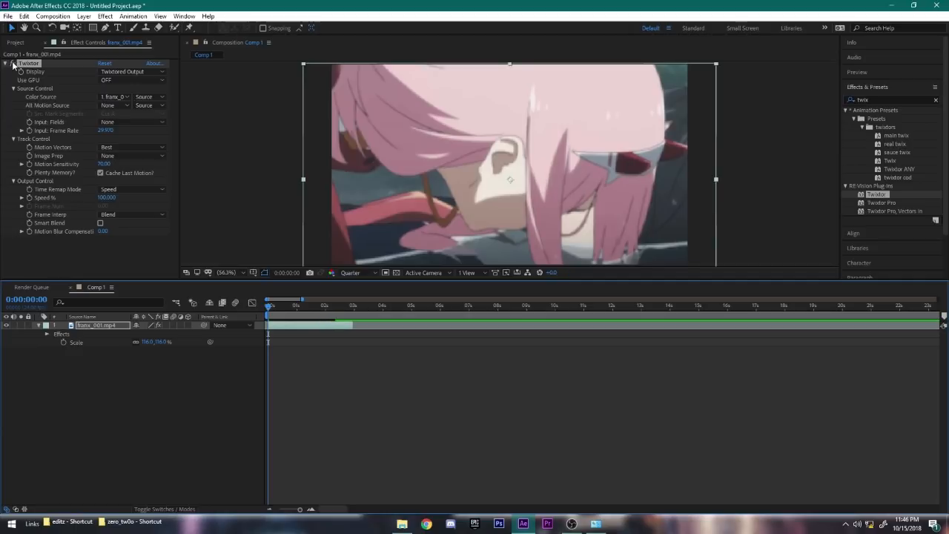
Disable Twixtor for now and set its input frame rate to 23.976 and motion sensitivity to 100.
{"action": "left_click", "coordinate": [14, 64]}
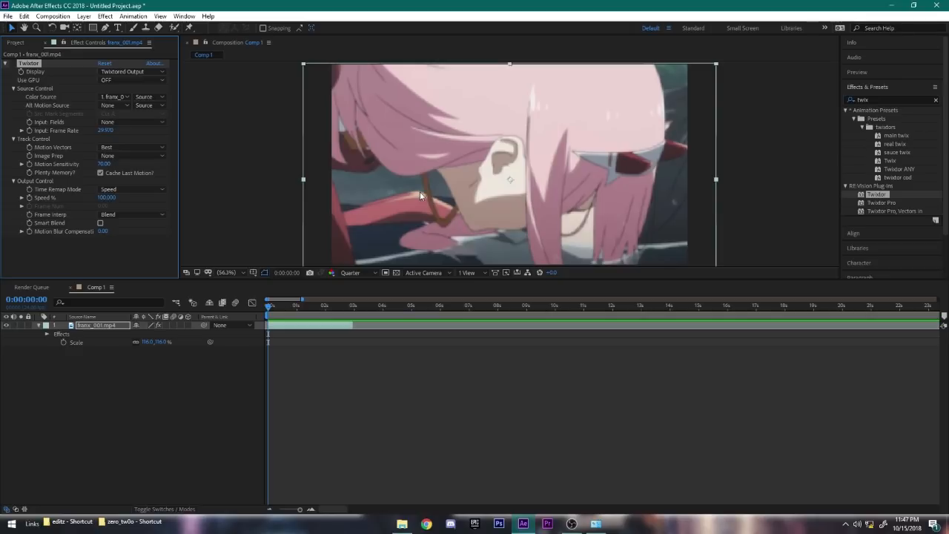
{"action": "left_click", "coordinate": [106, 131]}
{"action": "type", "text": "23.9"}
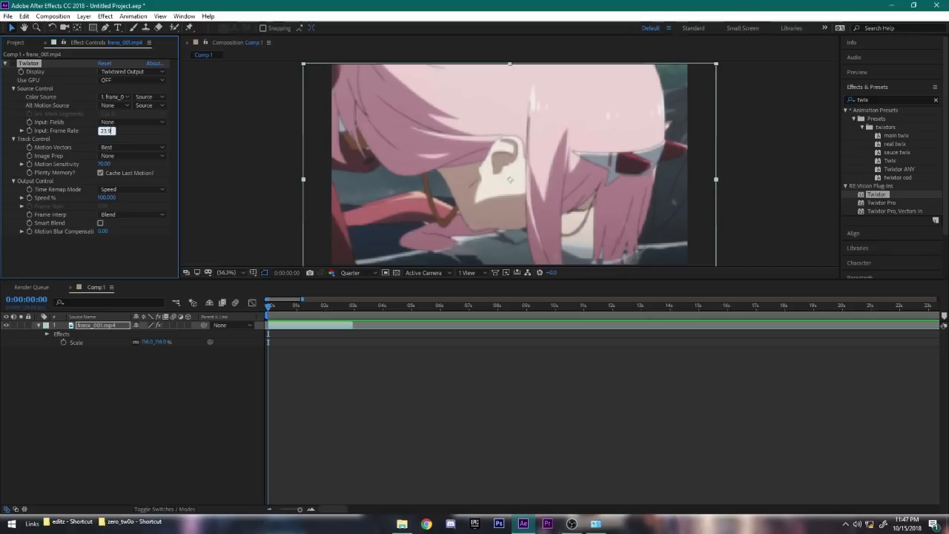
{"action": "type", "text": "76"}
{"action": "left_click", "coordinate": [85, 130]}
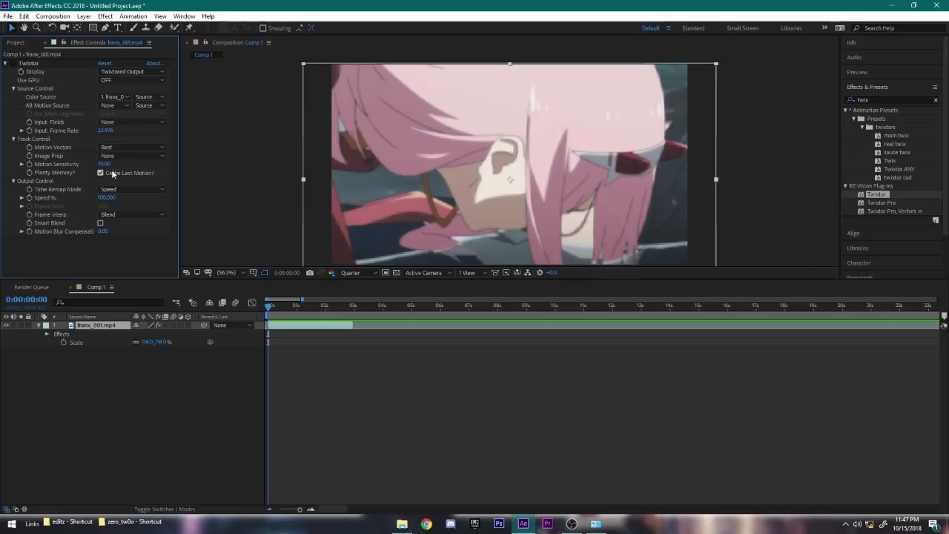
{"action": "left_click_drag", "start_coordinate": [104, 164], "coordinate": [263, 180]}
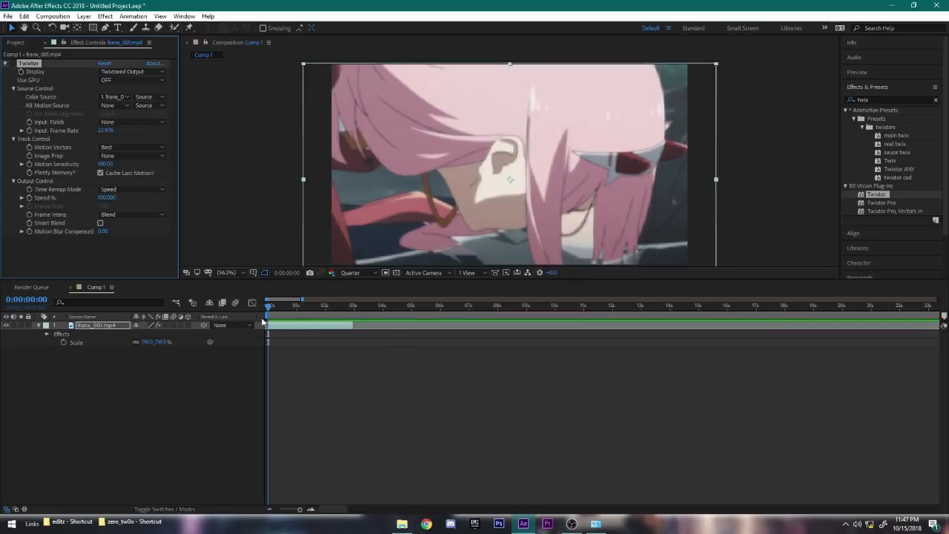
Step through the clip frame by frame up to about 1:18 to examine how often the drawn animation changes.
{"action": "left_click", "coordinate": [479, 347]}
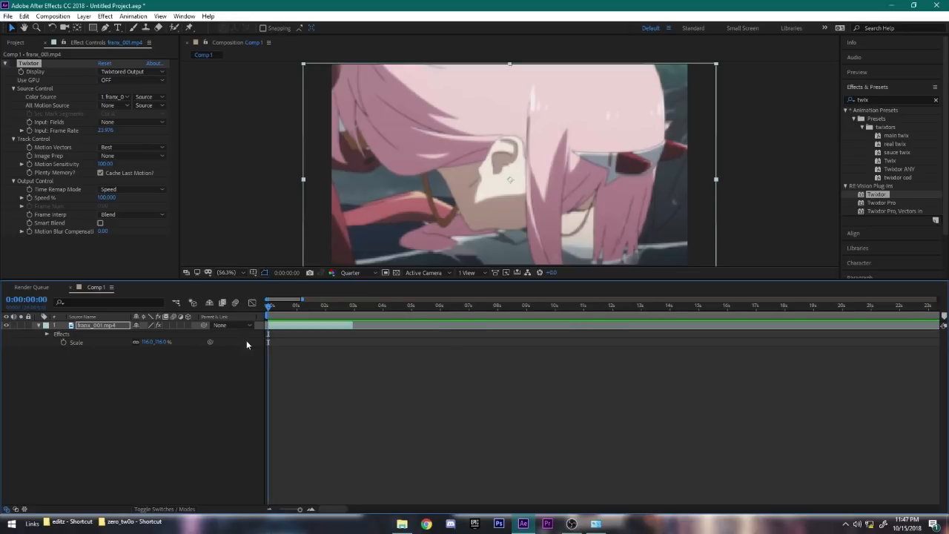
{"action": "scroll", "coordinate": [288, 355], "scroll_direction": "up", "scroll_amount": 2}
{"action": "scroll", "coordinate": [288, 356], "scroll_direction": "left", "scroll_amount": 1}
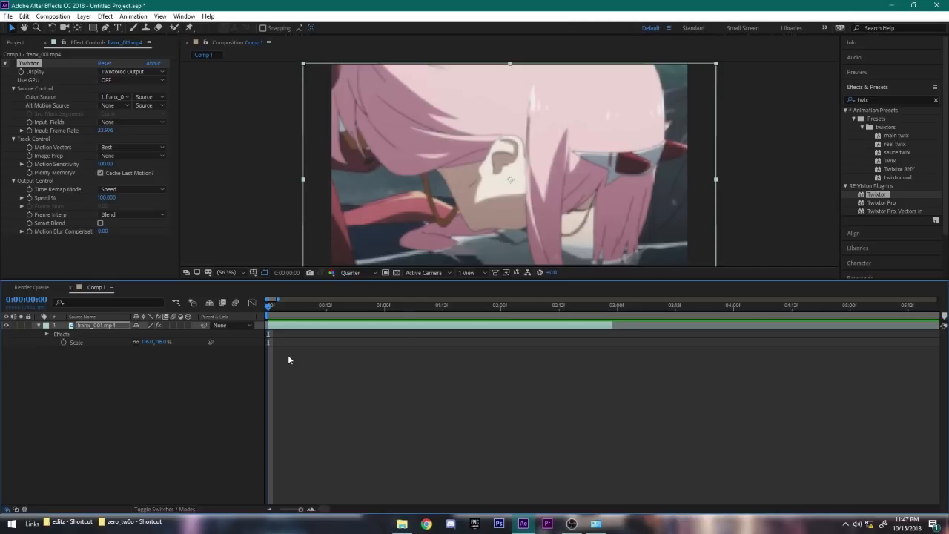
{"action": "key", "text": "Page_Down"}
{"action": "key", "text": "Page_Down"}
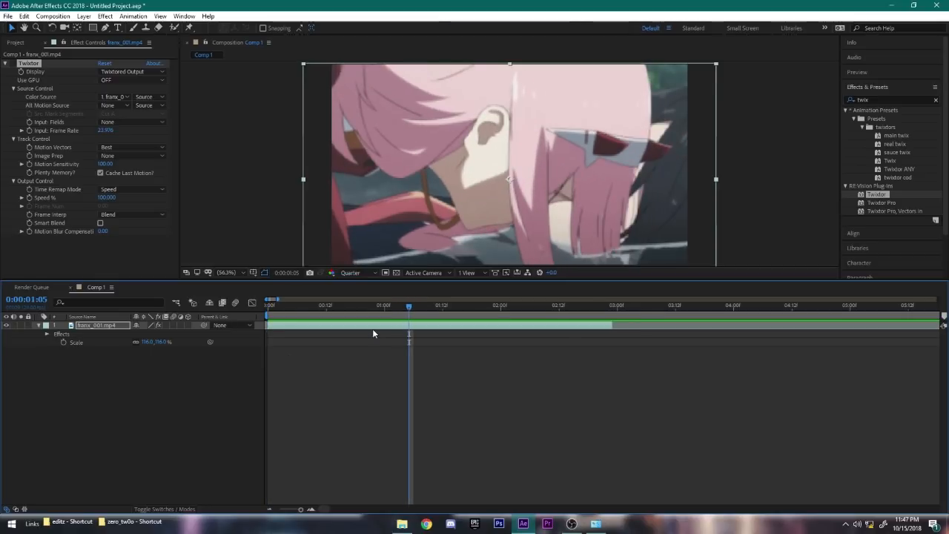
{"action": "key", "text": "Page_Down"}
{"action": "key", "text": "Page_Down"}
{"action": "key", "text": "Page_Down"}
{"action": "key", "text": "Page_Down"}
{"action": "key", "text": "Page_Down"}
{"action": "key", "text": "Page_Down"}
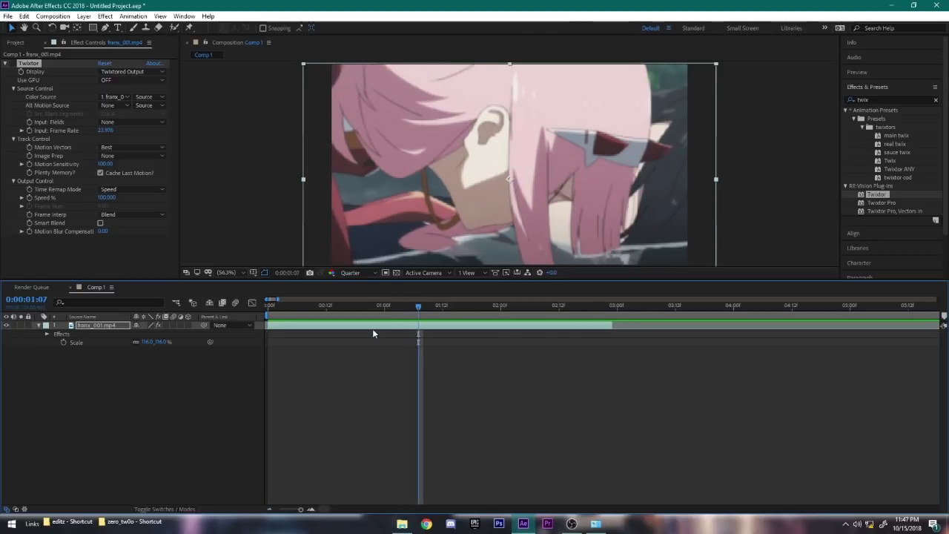
{"action": "key", "text": "Page_Down"}
{"action": "key", "text": "Page_Down"}
{"action": "key", "text": "Page_Down"}
{"action": "key", "text": "Page_Down"}
{"action": "key", "text": "Page_Down"}
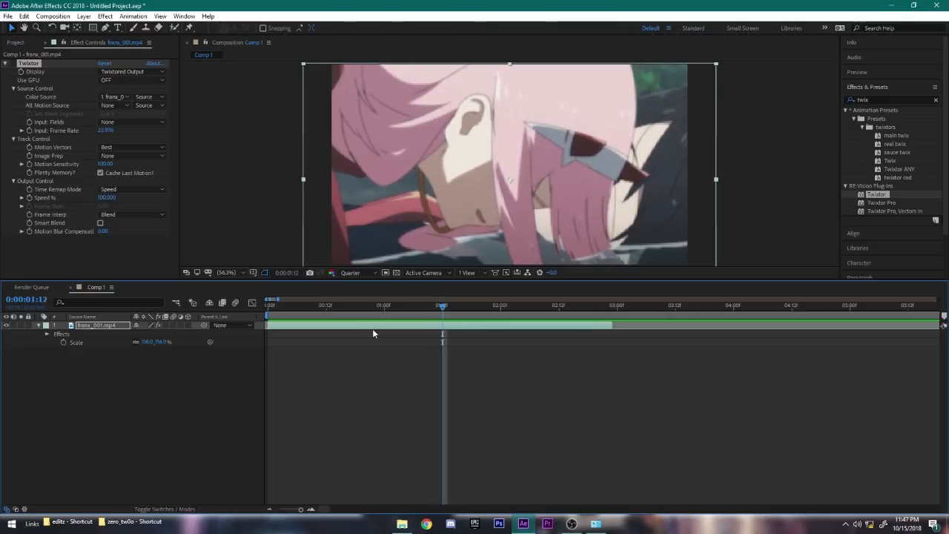
{"action": "key", "text": "Page_Down"}
{"action": "key", "text": "Page_Down"}
{"action": "key", "text": "Page_Down"}
{"action": "key", "text": "Page_Down"}
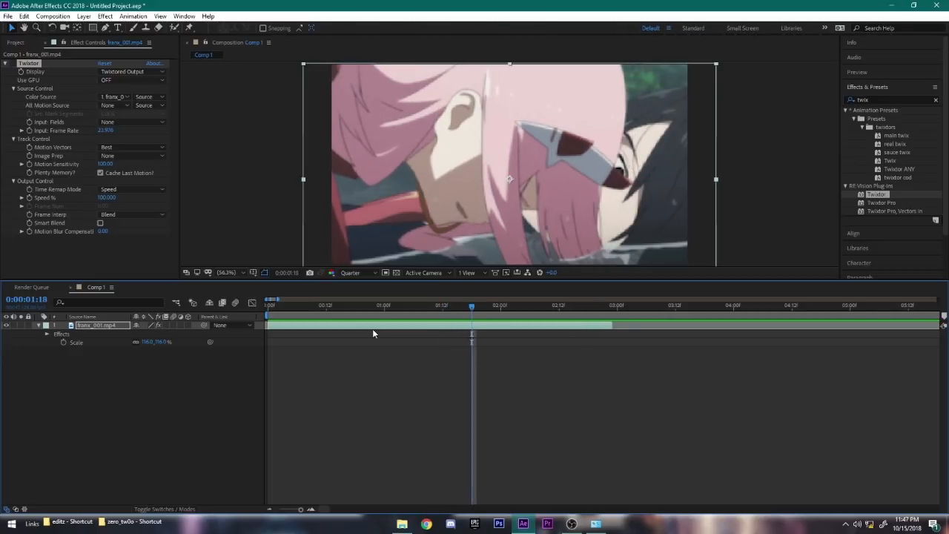
Divide Twixtor's input frame rate by 3 to set it to 7.992.
{"action": "left_click", "coordinate": [110, 131]}
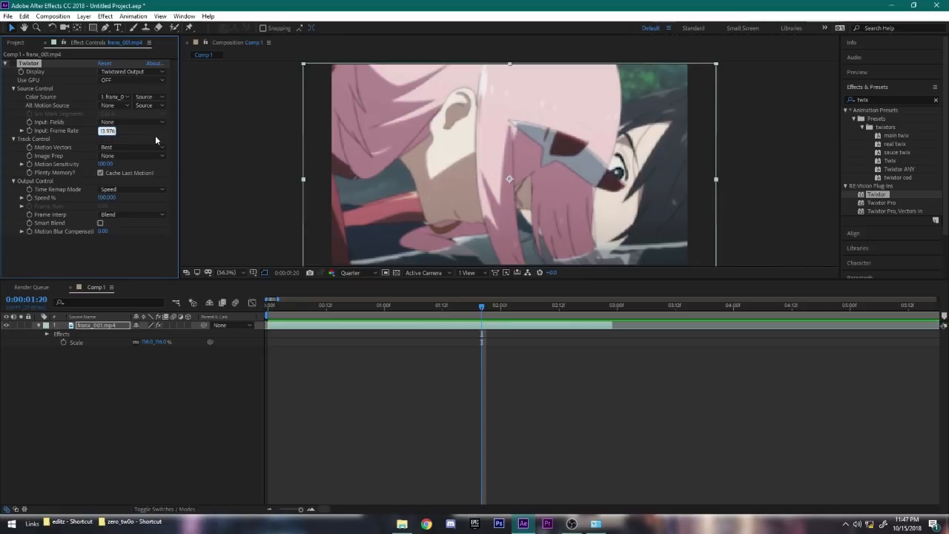
{"action": "type", "text": "/3"}
{"action": "key", "text": "Return"}
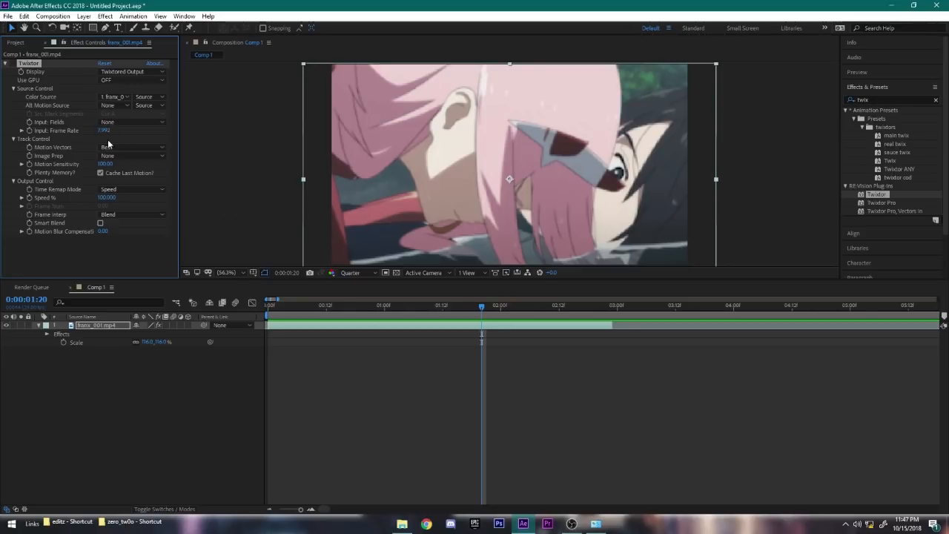
Re-enable Twixtor on the clip, preview the interpolated motion, and place the playhead at frame 7.
{"action": "left_click_drag", "start_coordinate": [481, 308], "coordinate": [380, 306]}
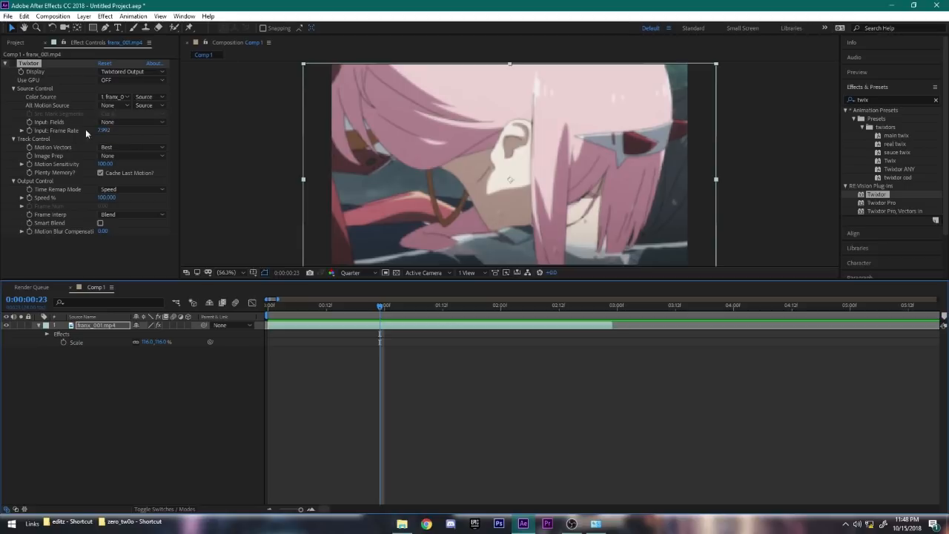
{"action": "left_click", "coordinate": [14, 64]}
{"action": "left_click_drag", "start_coordinate": [381, 312], "coordinate": [361, 315]}
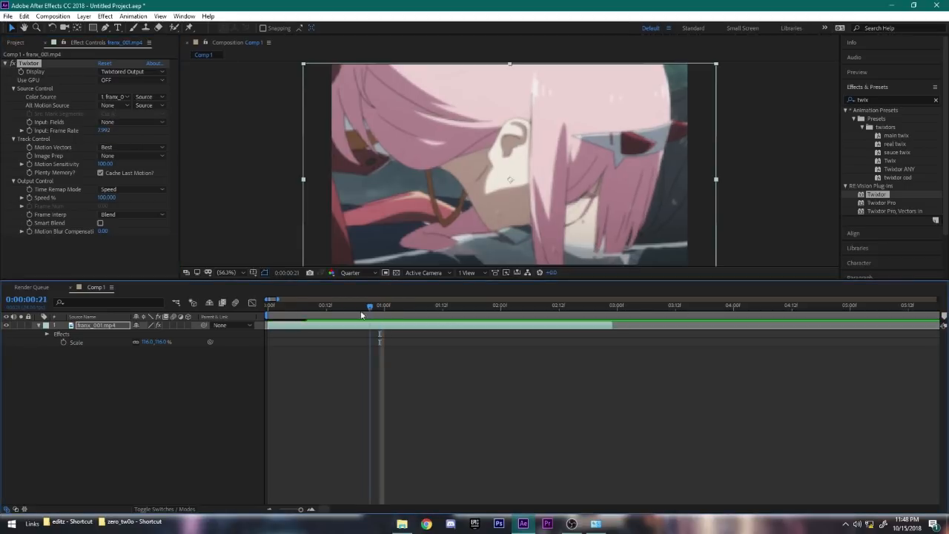
{"action": "key", "text": "space"}
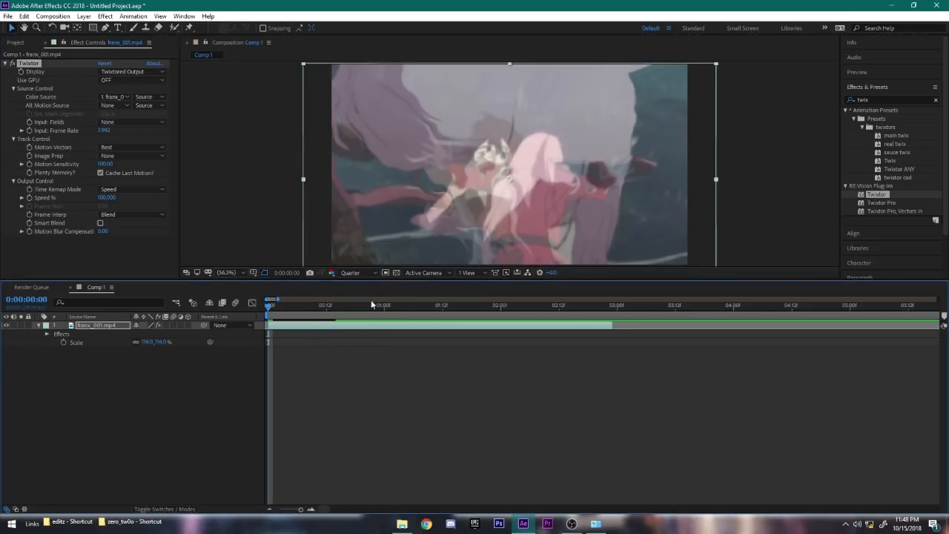
{"action": "left_click", "coordinate": [300, 309]}
Try a preview with Cache Before Playback enabled, switch the option off again, and move the playhead to frame 11.
{"action": "left_click", "coordinate": [879, 72]}
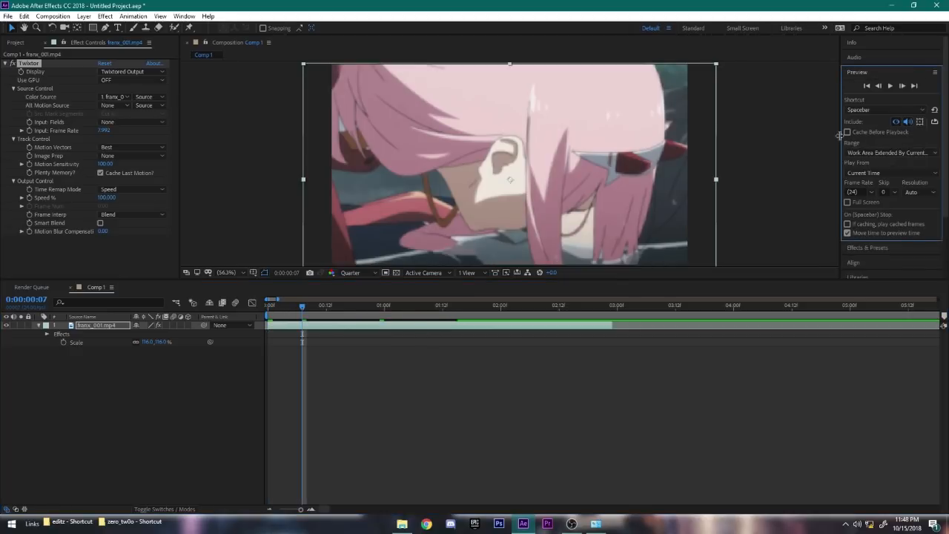
{"action": "left_click", "coordinate": [847, 132]}
{"action": "left_click", "coordinate": [889, 85]}
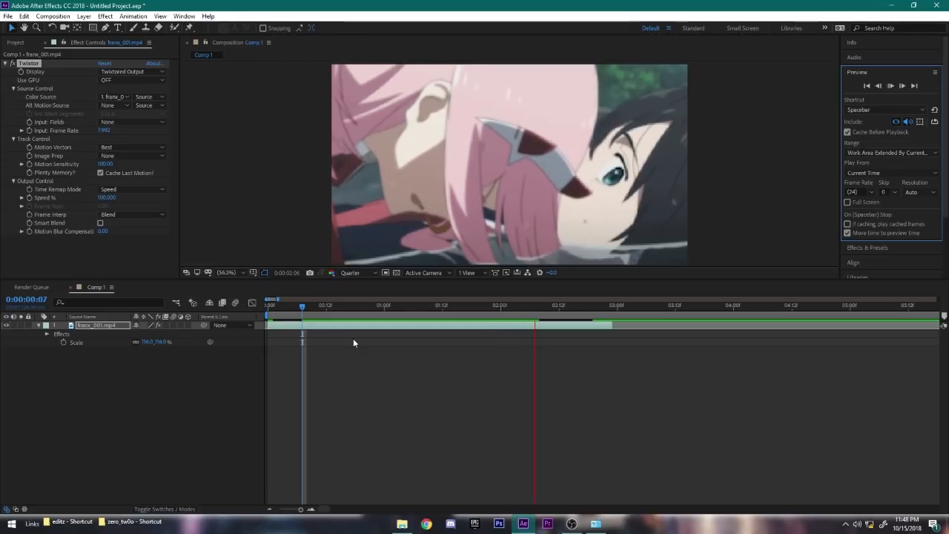
{"action": "left_click", "coordinate": [302, 307]}
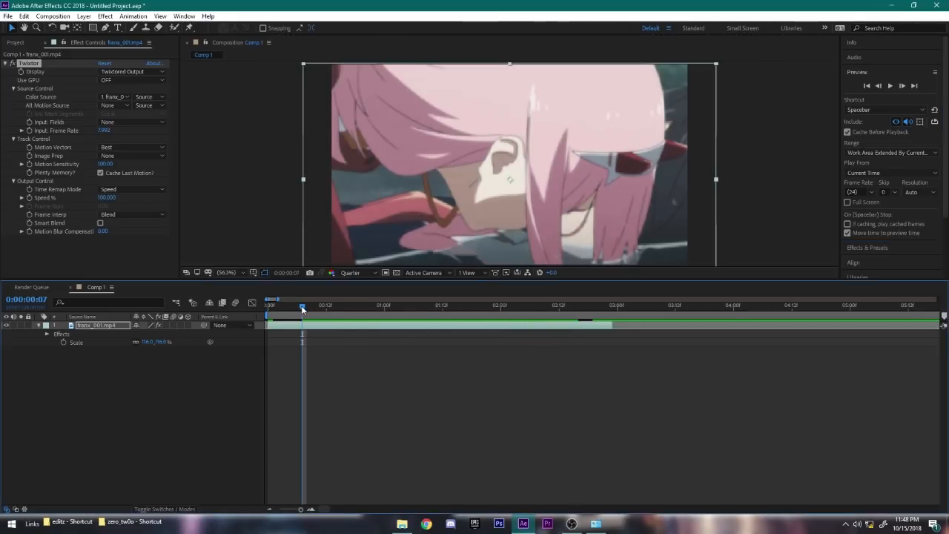
{"action": "left_click_drag", "start_coordinate": [301, 307], "coordinate": [321, 306]}
{"action": "left_click", "coordinate": [847, 132]}
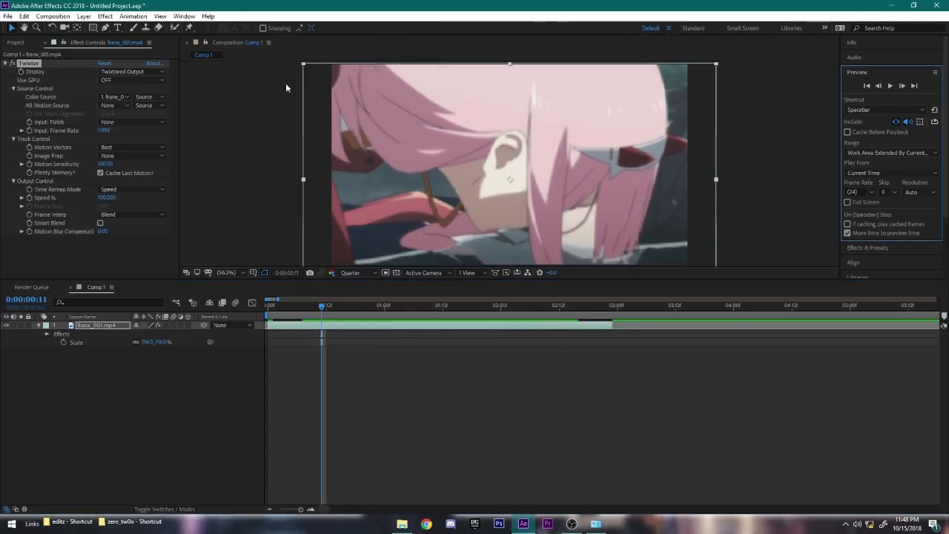
Play back the Twixtor result from several start points between frames 11 and 19, and scrub to about 1:03.
{"action": "key", "text": "space"}
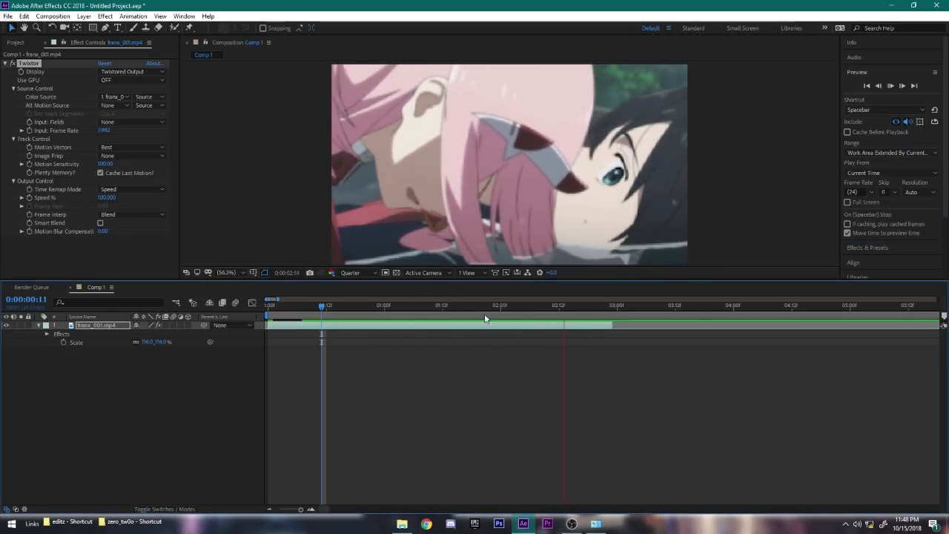
{"action": "left_click", "coordinate": [360, 307]}
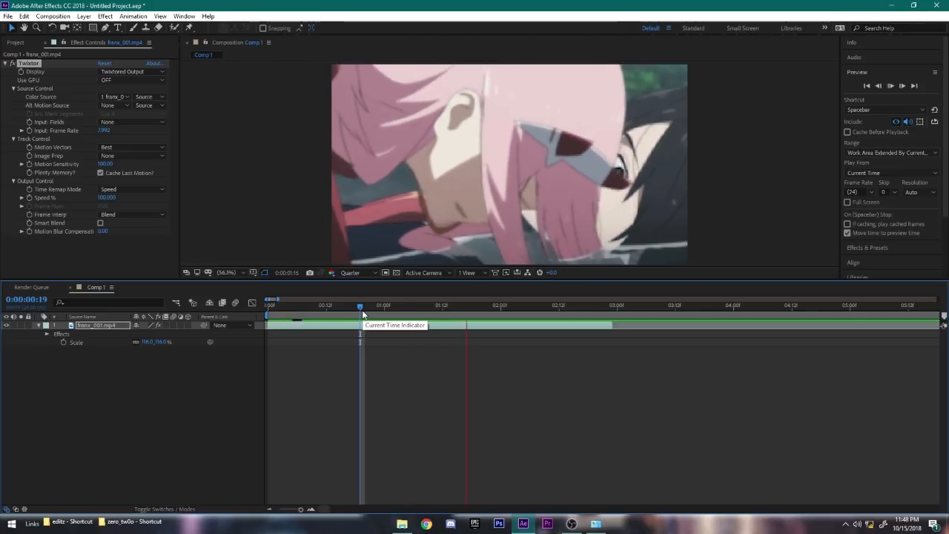
{"action": "left_click", "coordinate": [341, 306]}
{"action": "key", "text": "space"}
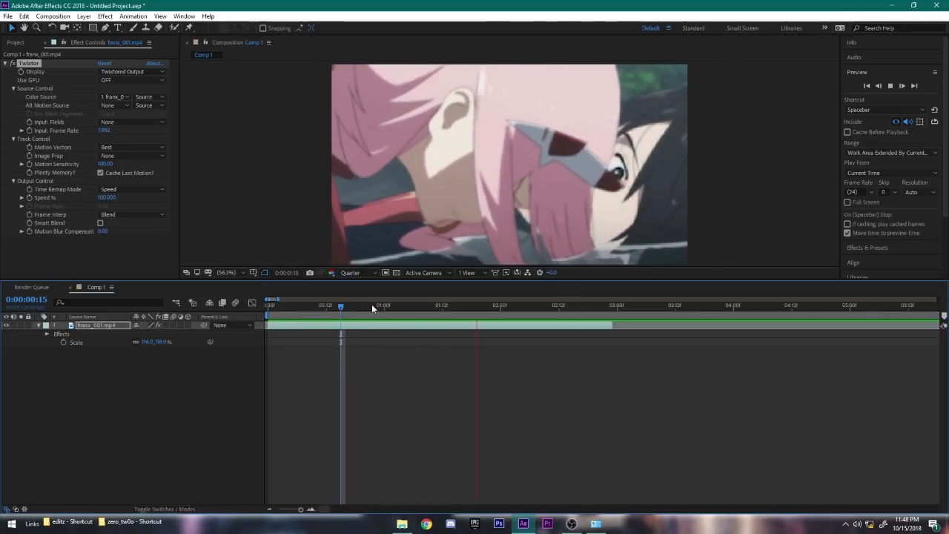
{"action": "left_click", "coordinate": [384, 306]}
{"action": "left_click_drag", "start_coordinate": [383, 323], "coordinate": [398, 323]}
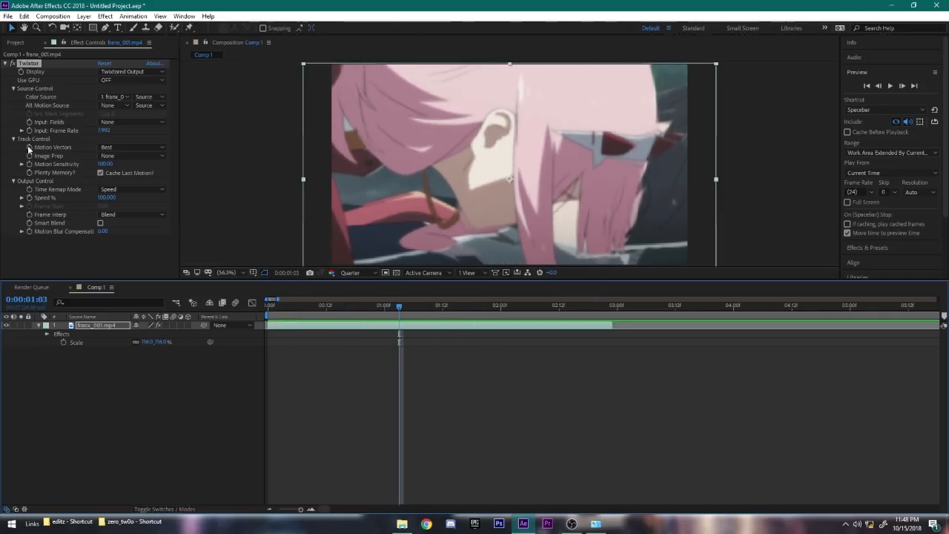
Compare playback from frame 17 with Twixtor disabled and with it enabled.
{"action": "left_click", "coordinate": [12, 64]}
{"action": "left_click", "coordinate": [350, 309]}
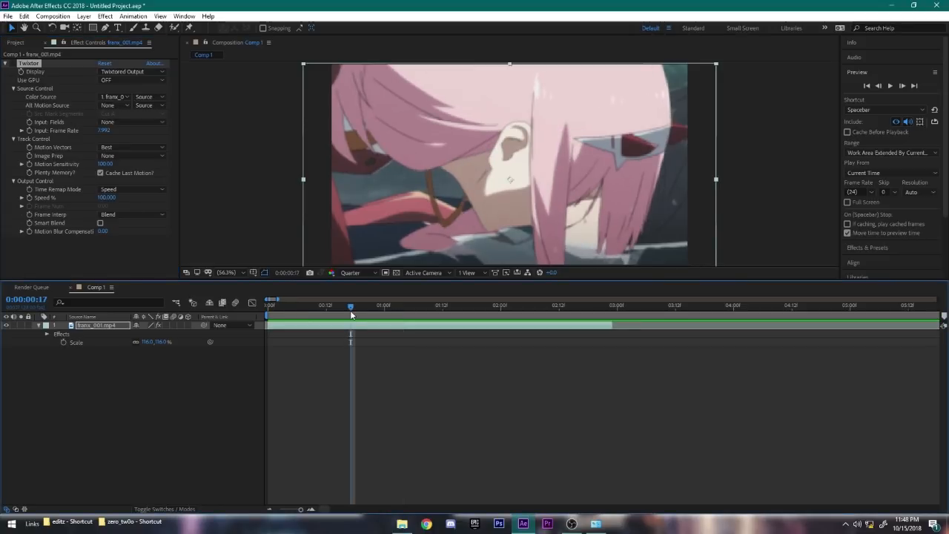
{"action": "key", "text": "space"}
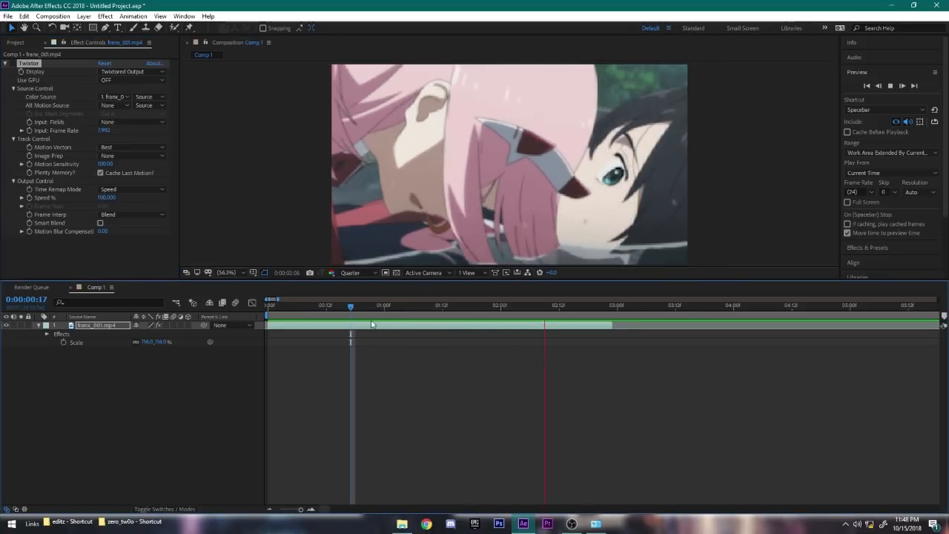
{"action": "key", "text": "space"}
{"action": "left_click", "coordinate": [12, 63]}
{"action": "key", "text": "space"}
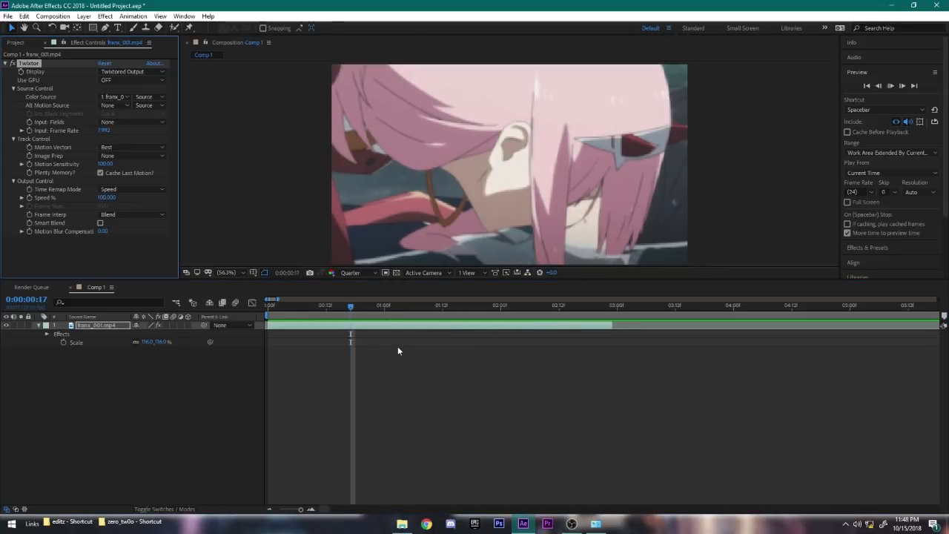
Play back the Twixtor result from frame 17 and place the playhead at 0:00:01:01.
{"action": "key", "text": "space"}
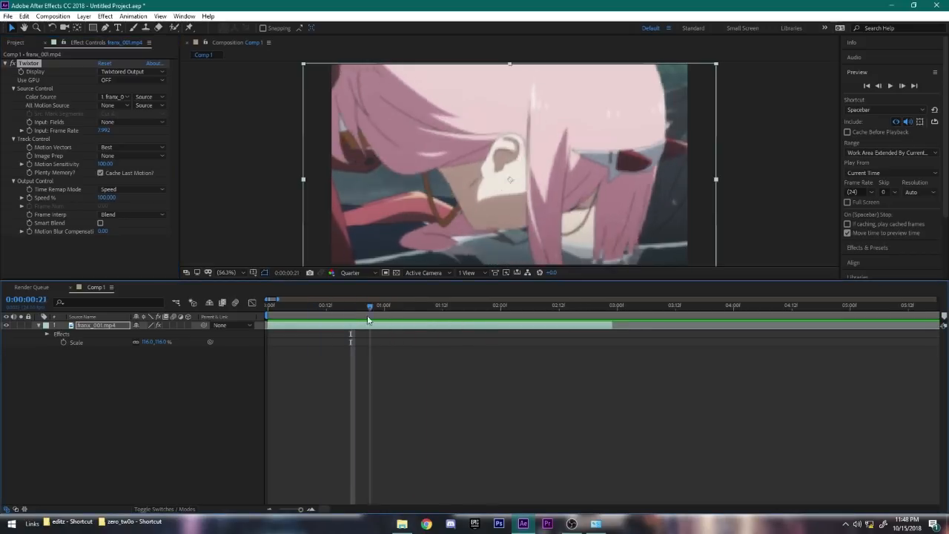
{"action": "left_click", "coordinate": [386, 319]}
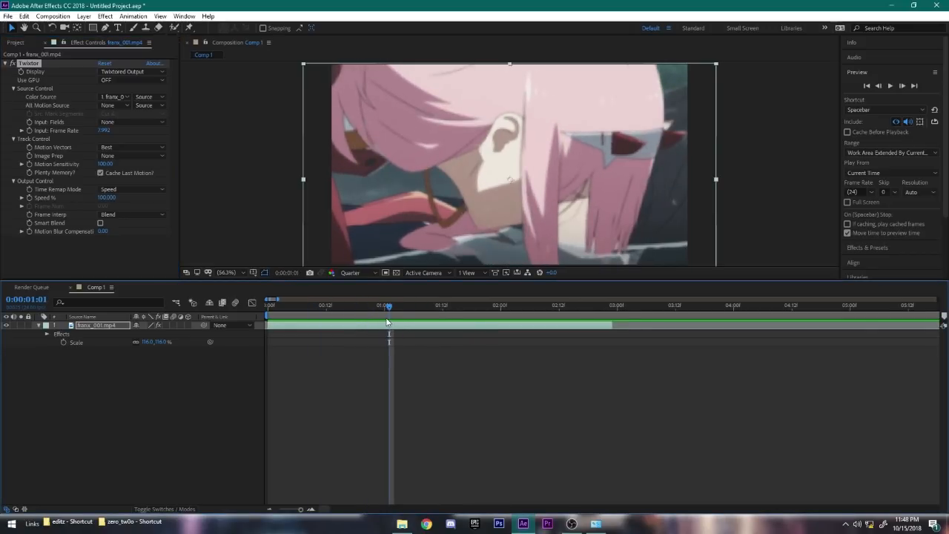
{"action": "key", "text": "ctrl+shift+s"}
{"action": "left_click", "coordinate": [453, 274]}
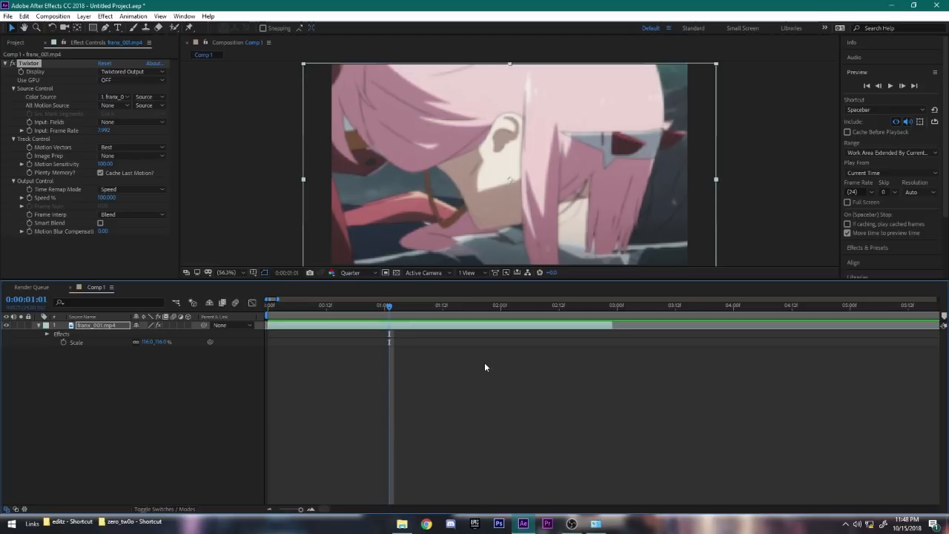
Split the franx_001.mp4 layer at frame 3 and delete the part before the cut.
{"action": "key", "text": "minus"}
{"action": "key", "text": "Home"}
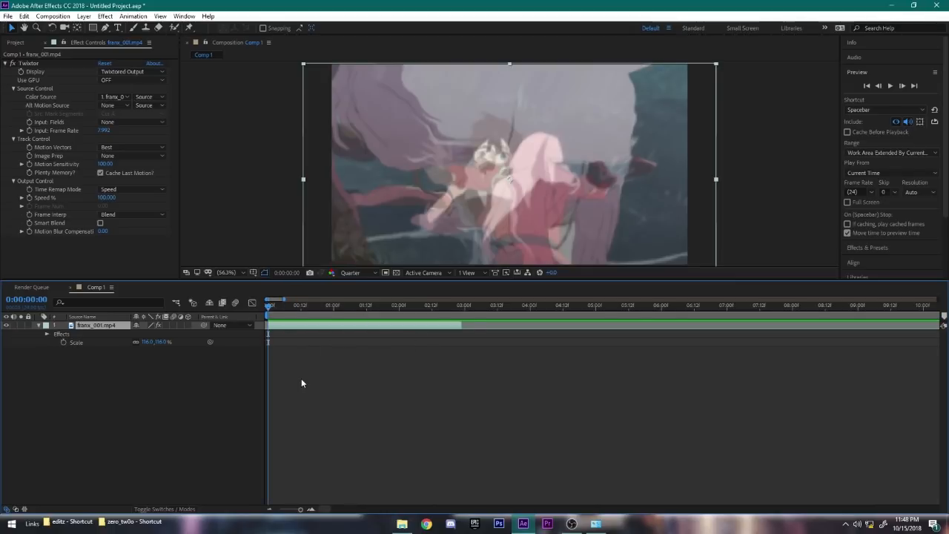
{"action": "key", "text": "Page_Down"}
{"action": "key", "text": "Page_Down"}
{"action": "key", "text": "Page_Down"}
{"action": "key", "text": "ctrl+d"}
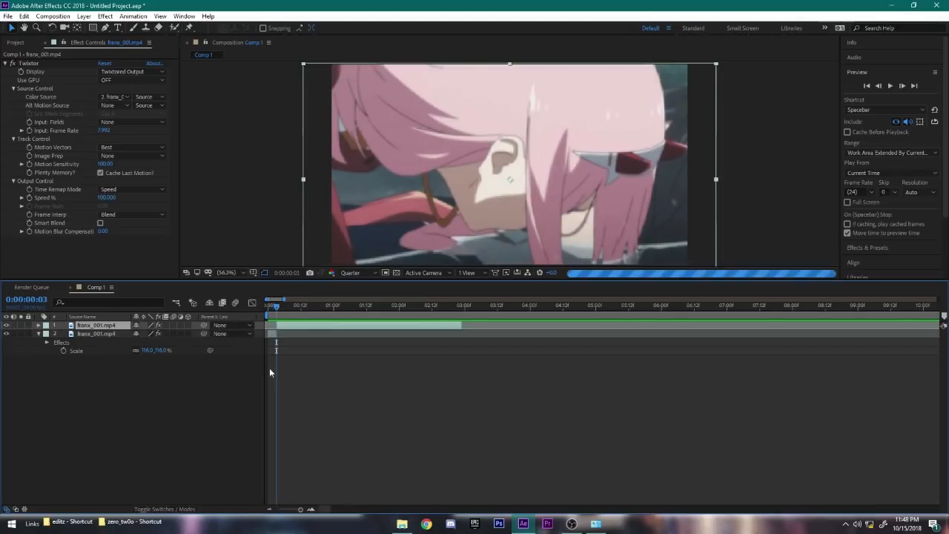
{"action": "key", "text": "Delete"}
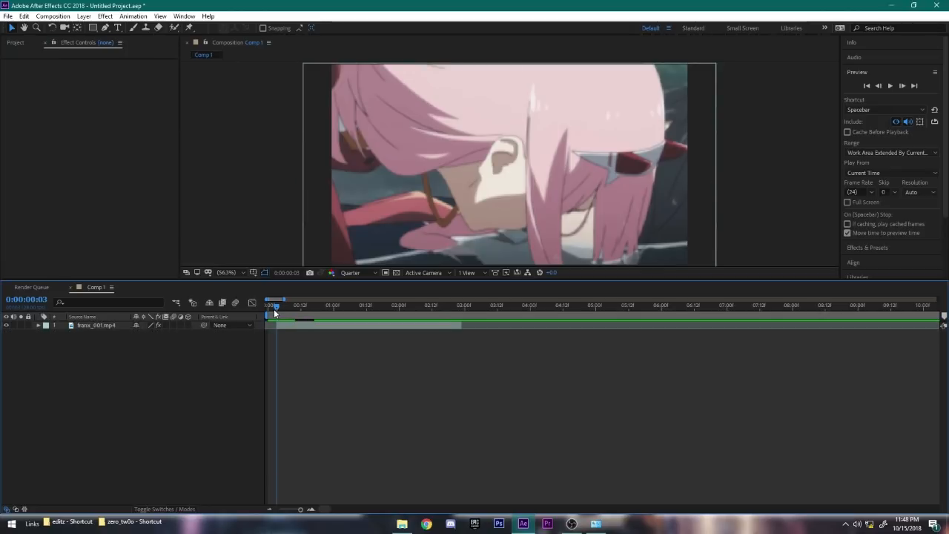
Move the trimmed franx_001.mp4 layer so it starts at the beginning of Comp 1.
{"action": "key", "text": "Page_Down"}
{"action": "key", "text": "Page_Down"}
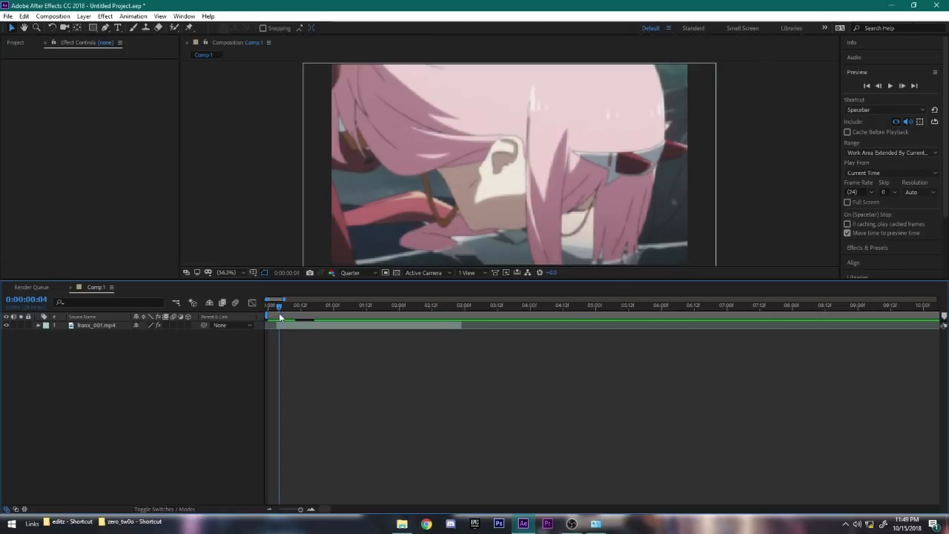
{"action": "left_click_drag", "start_coordinate": [287, 326], "coordinate": [249, 328]}
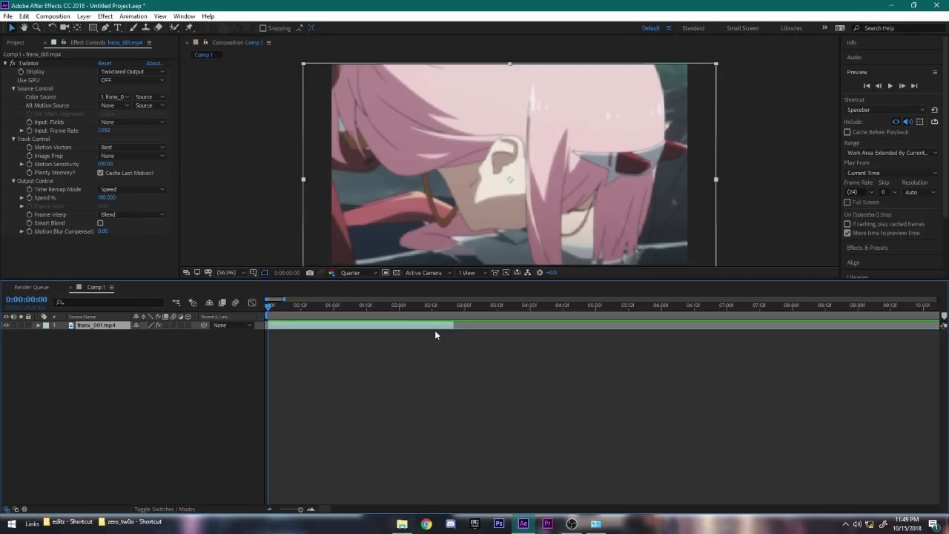
Pre-compose the franx_001.mp4 layer as "twix", moving all attributes into the new composition.
{"action": "key", "text": "ctrl+shift+c"}
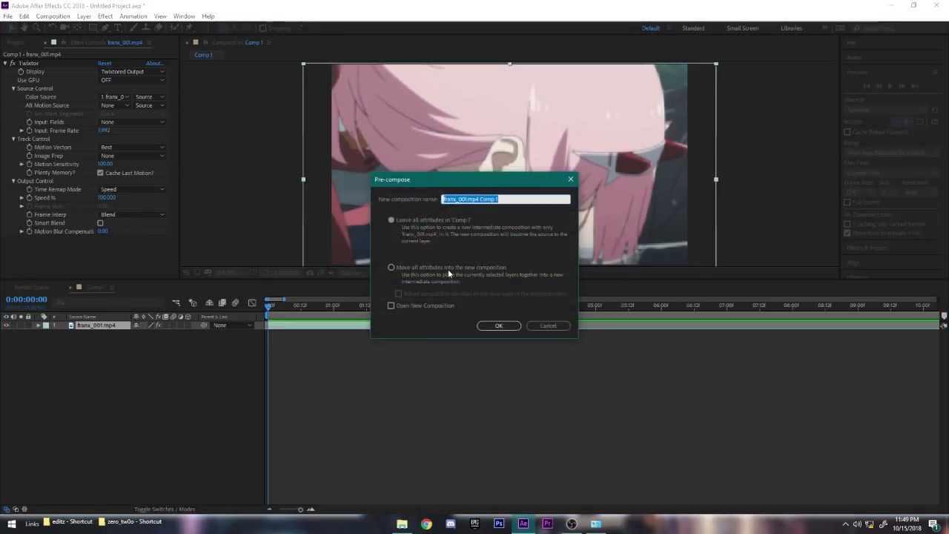
{"action": "left_click", "coordinate": [433, 271]}
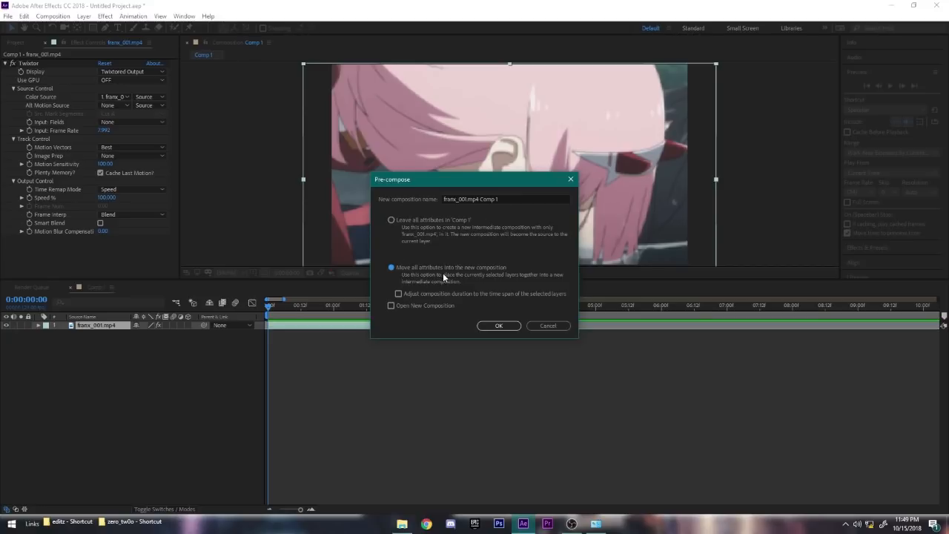
{"action": "left_click_drag", "start_coordinate": [506, 205], "coordinate": [369, 187]}
{"action": "type", "text": "twix"}
{"action": "key", "text": "Return"}
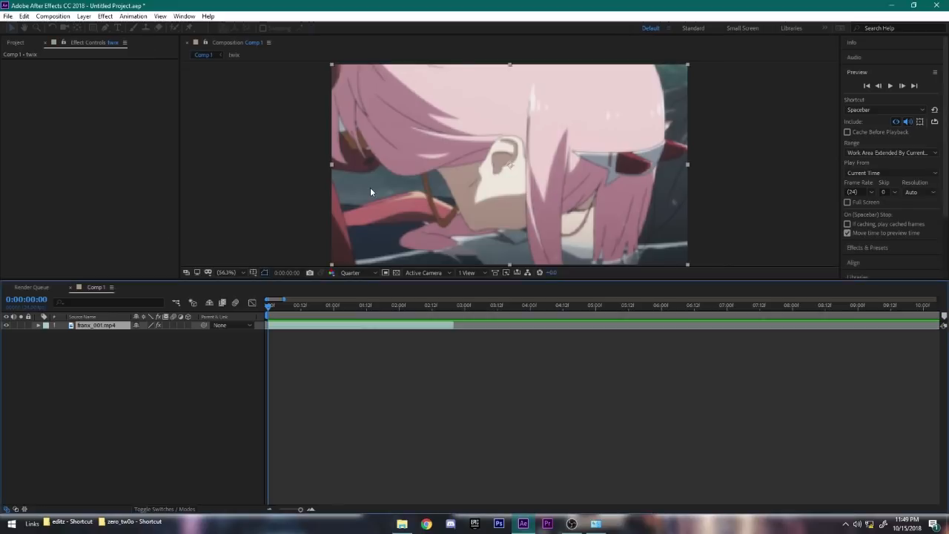
Open the twix composition and scrub to the end of the clip, around 0:08:45:10.
{"action": "double_click", "coordinate": [369, 325]}
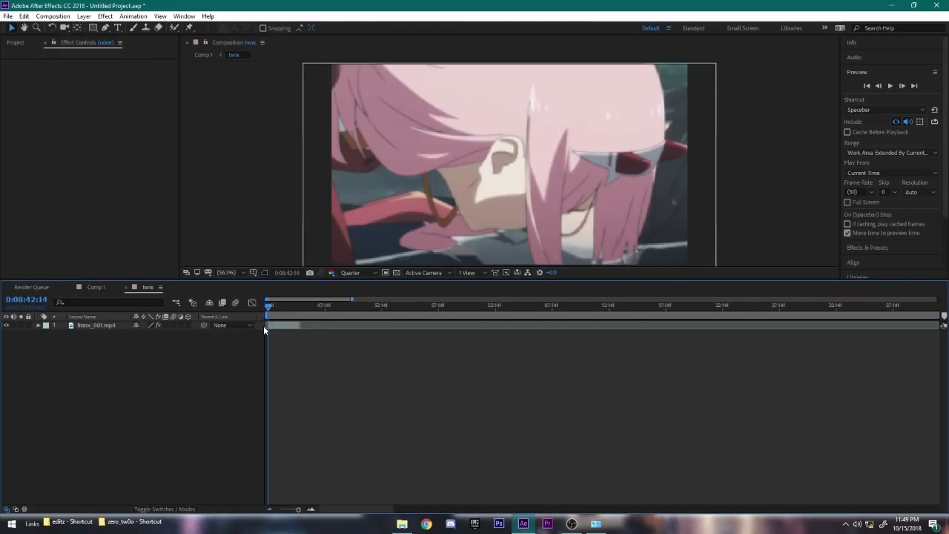
{"action": "key", "text": "equal"}
{"action": "key", "text": "equal"}
{"action": "key", "text": "equal"}
{"action": "key", "text": "equal"}
{"action": "key", "text": "equal"}
{"action": "key", "text": "equal"}
{"action": "key", "text": "minus"}
{"action": "key", "text": "minus"}
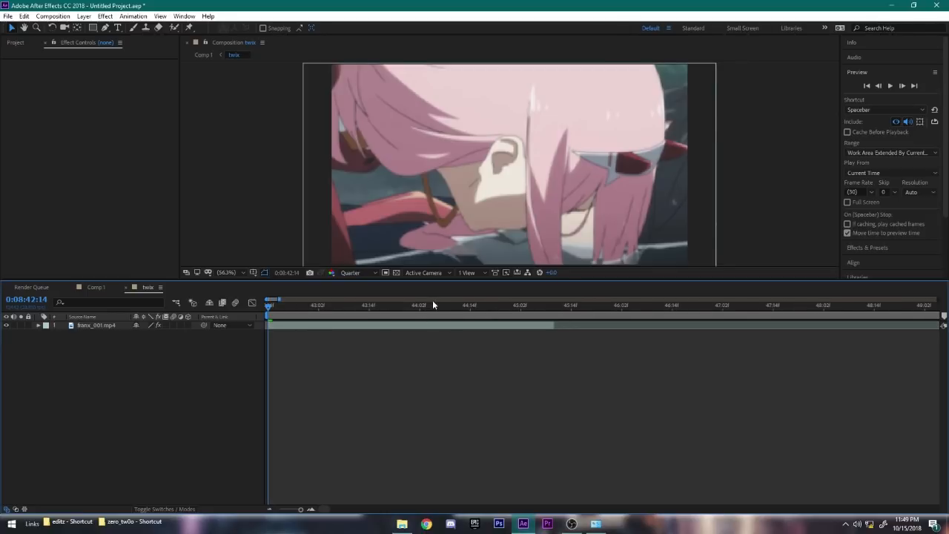
{"action": "left_click_drag", "start_coordinate": [404, 305], "coordinate": [555, 338]}
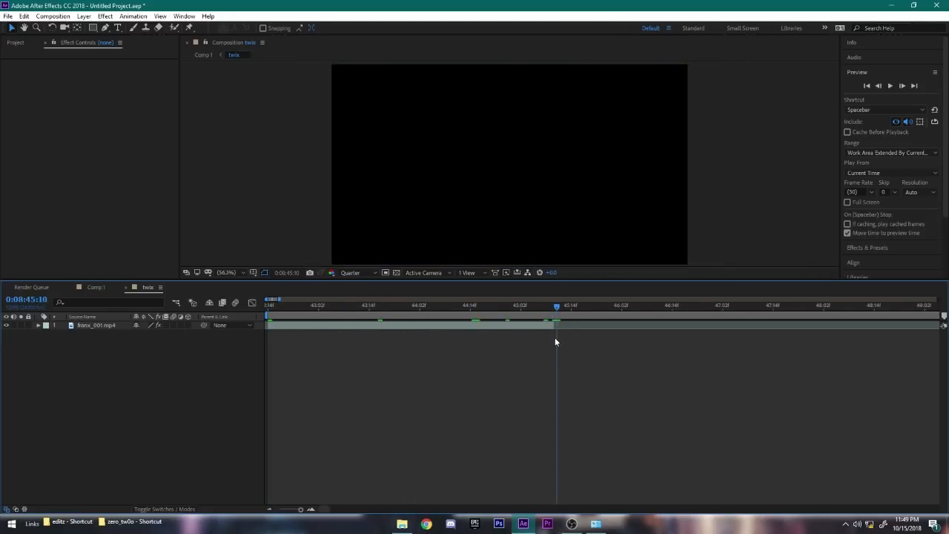
Set the twix composition's frame rate to 24 frames per second.
{"action": "left_click", "coordinate": [261, 42]}
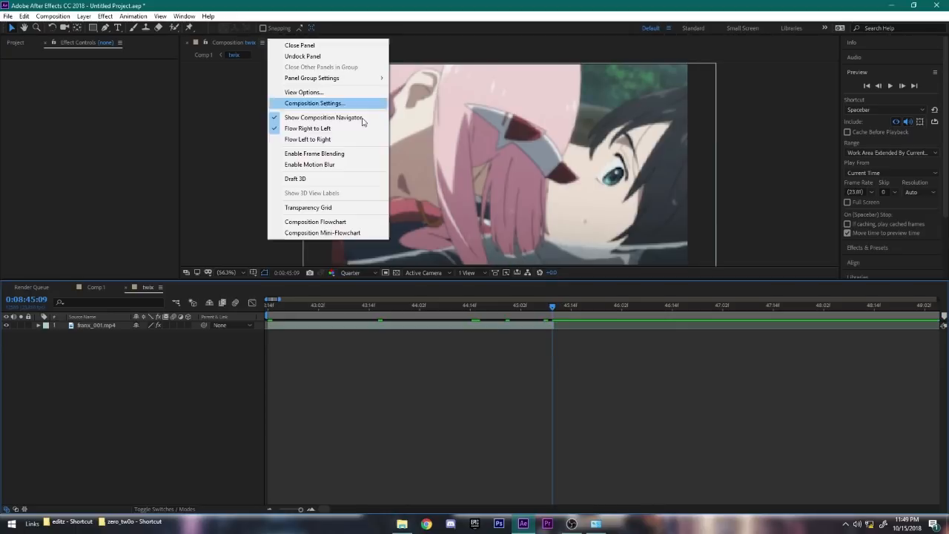
{"action": "left_click", "coordinate": [326, 103]}
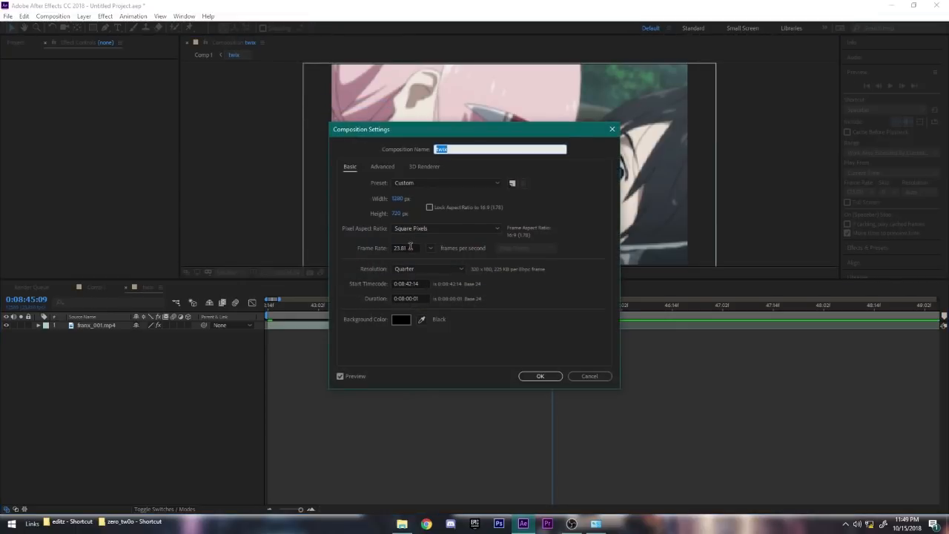
{"action": "left_click", "coordinate": [405, 247]}
{"action": "type", "text": "24"}
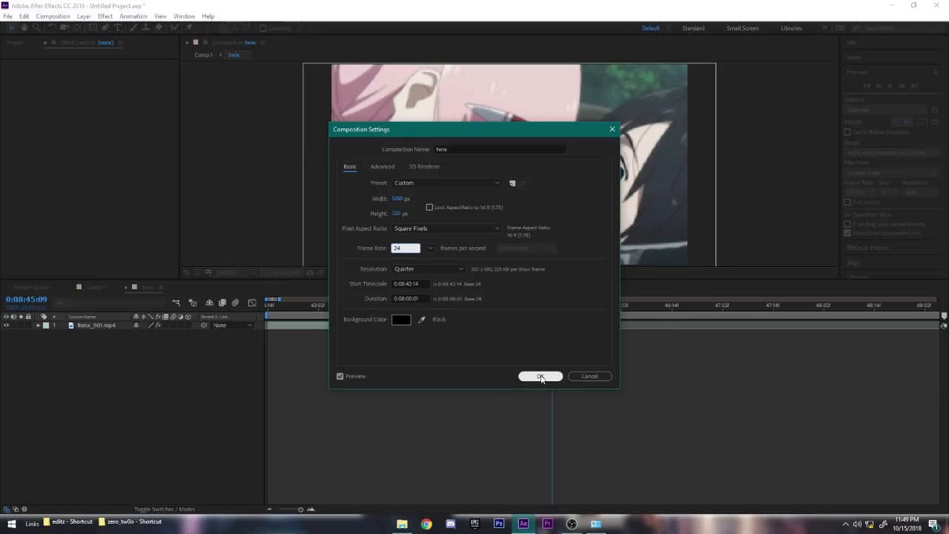
{"action": "left_click", "coordinate": [540, 377]}
Find the clip's end in twix, split the twix layer in Comp 1 there at 0:00:02:20, and delete the remainder.
{"action": "left_click_drag", "start_coordinate": [551, 306], "coordinate": [554, 315]}
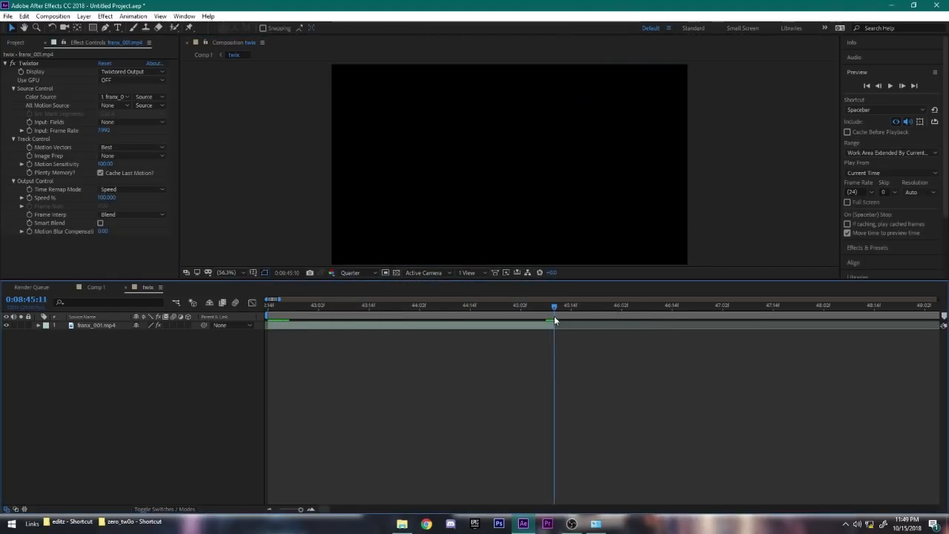
{"action": "key", "text": "Page_Down"}
{"action": "key", "text": "Page_Up"}
{"action": "scroll", "coordinate": [552, 330], "scroll_direction": "up", "scroll_amount": 3}
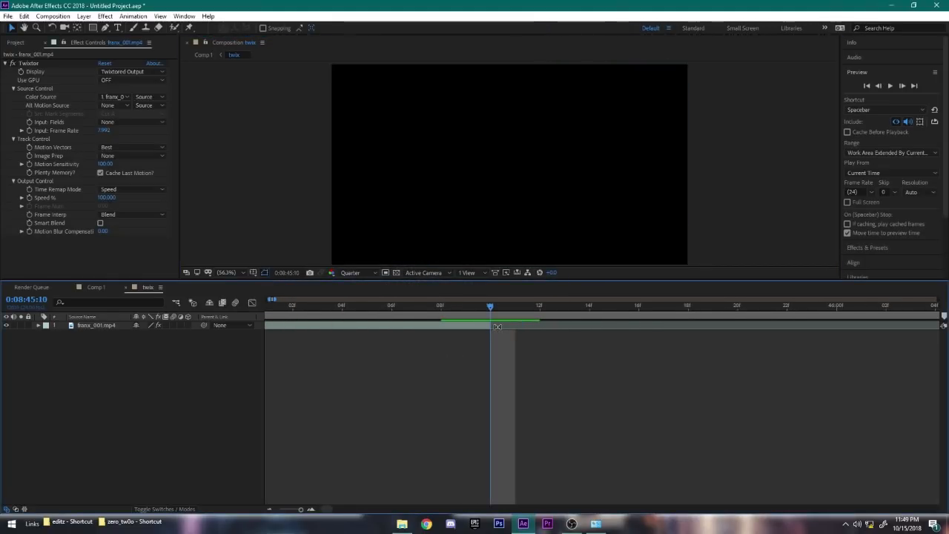
{"action": "scroll", "coordinate": [454, 345], "scroll_direction": "down", "scroll_amount": 5}
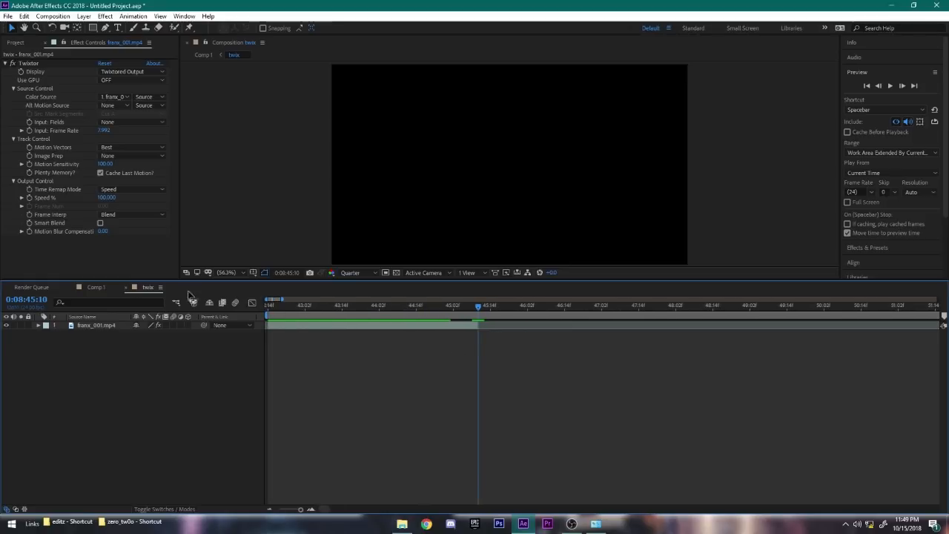
{"action": "left_click", "coordinate": [101, 288]}
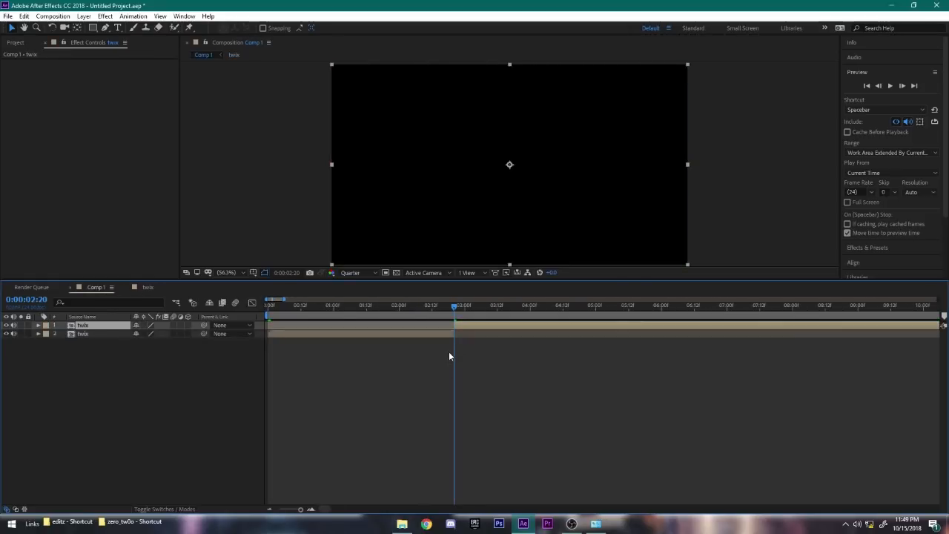
{"action": "key", "text": "Delete"}
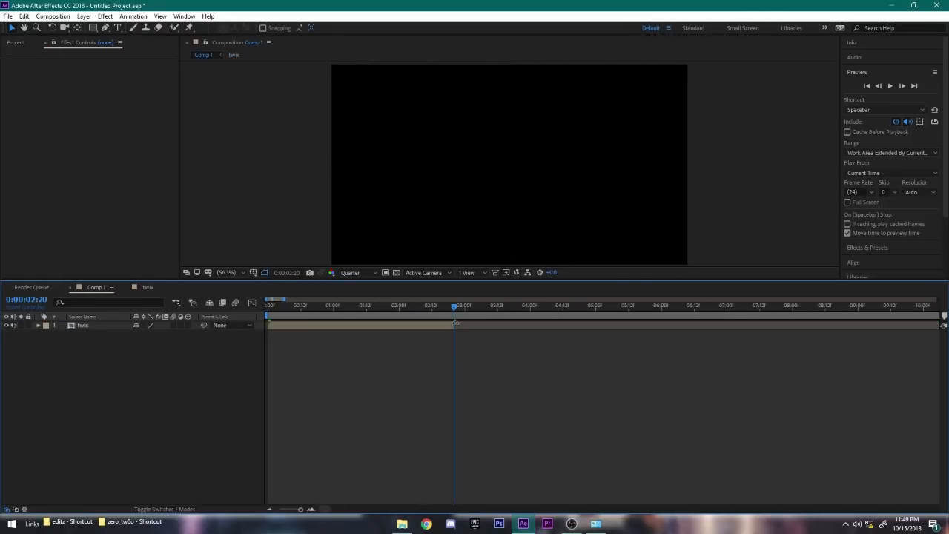
Check the clip's end in twix, play Comp 1 from 0:00:02:20, and scrub back to the start.
{"action": "left_click", "coordinate": [142, 287]}
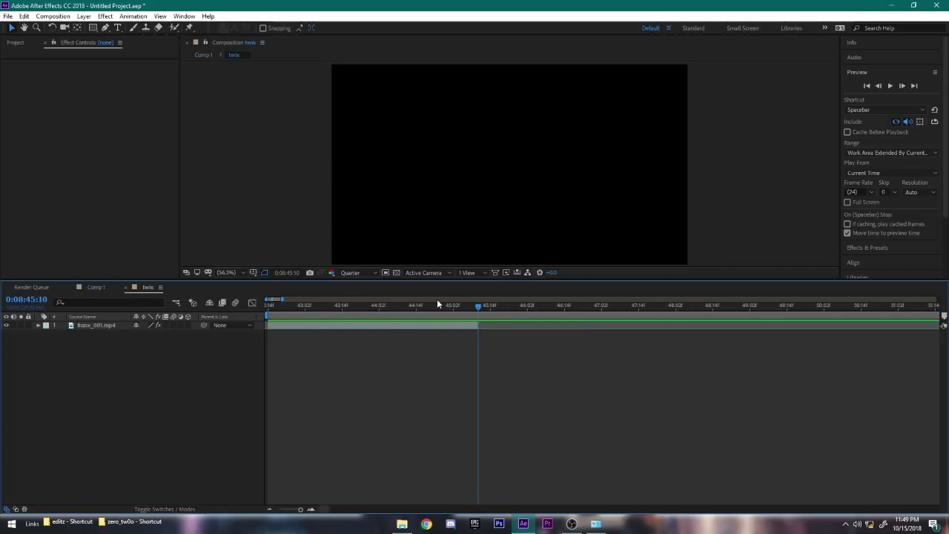
{"action": "left_click", "coordinate": [90, 288]}
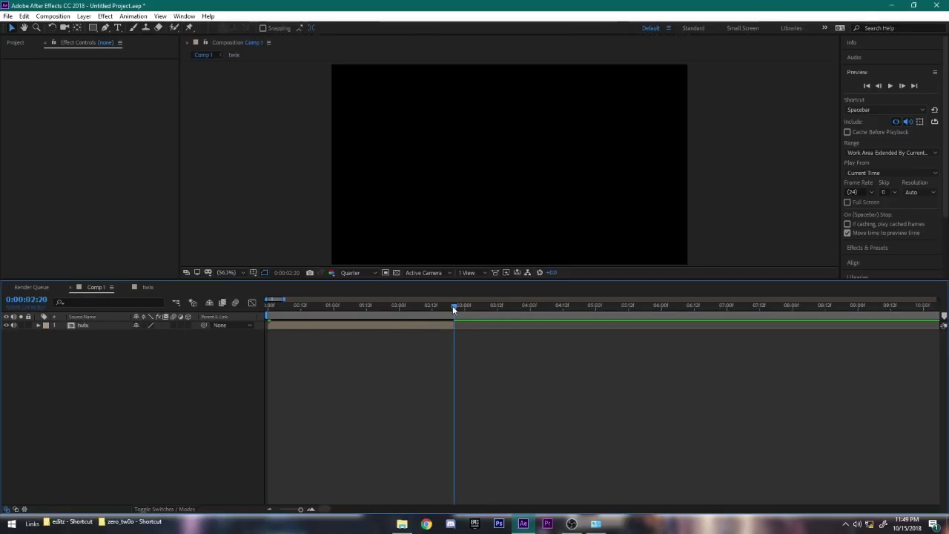
{"action": "key", "text": "space"}
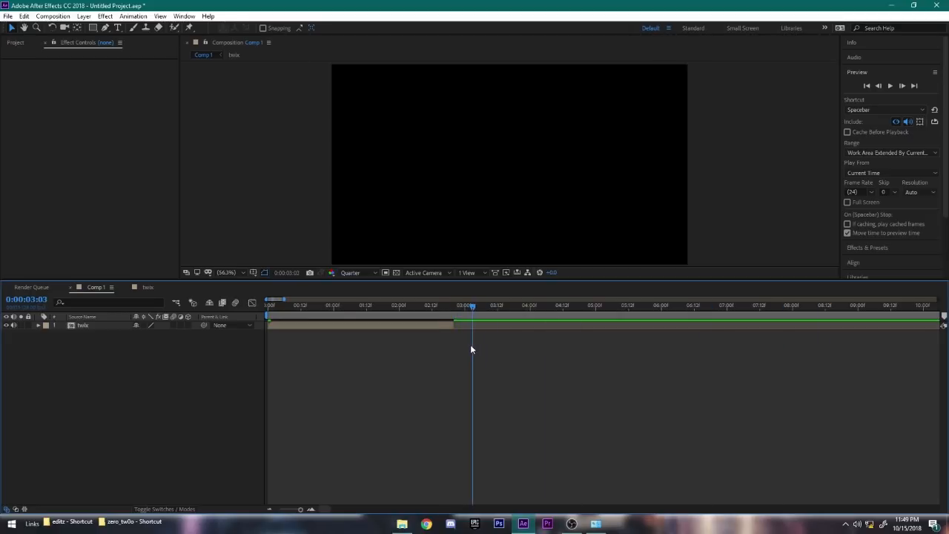
{"action": "left_click_drag", "start_coordinate": [664, 362], "coordinate": [255, 351]}
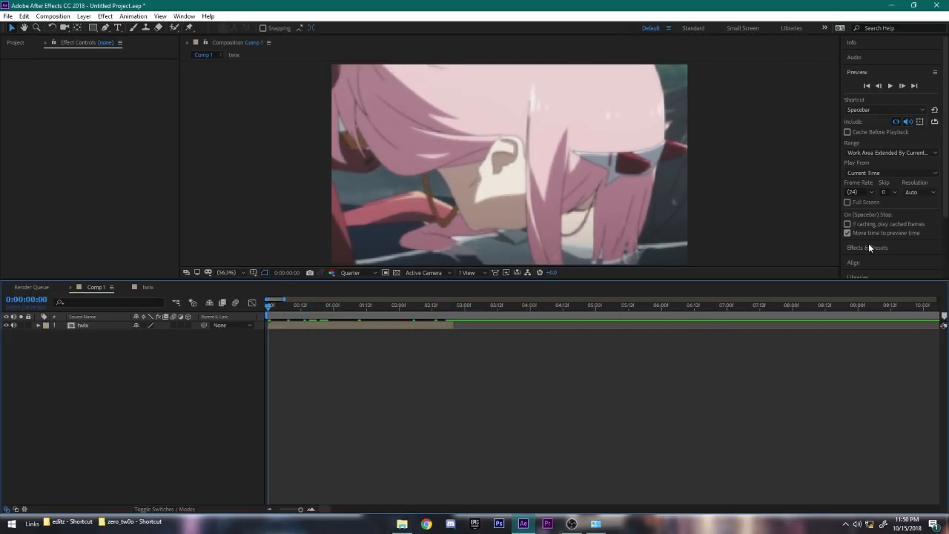
Enable Time Remapping on the twix layer in Comp 1 with the playhead at frame 0.
{"action": "left_click", "coordinate": [268, 324]}
{"action": "left_click_drag", "start_coordinate": [268, 305], "coordinate": [248, 324]}
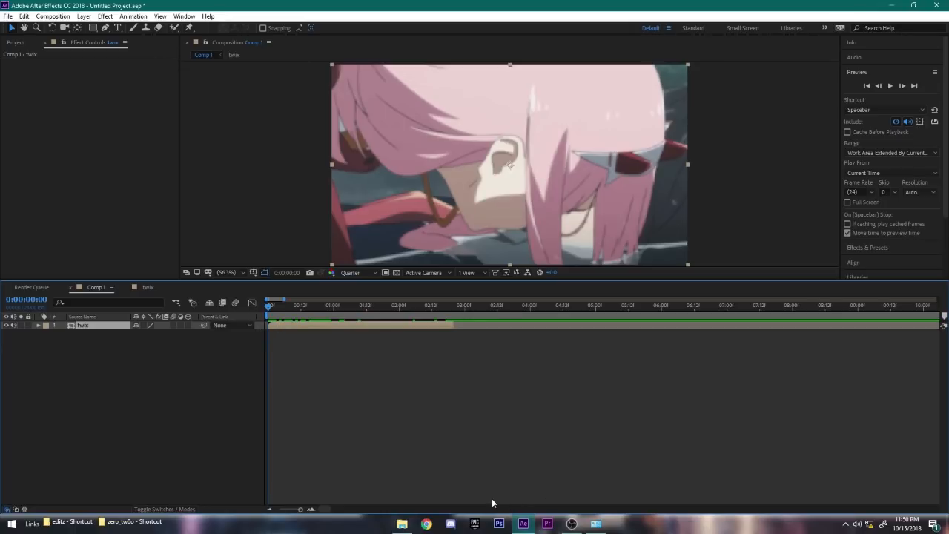
{"action": "right_click", "coordinate": [293, 328]}
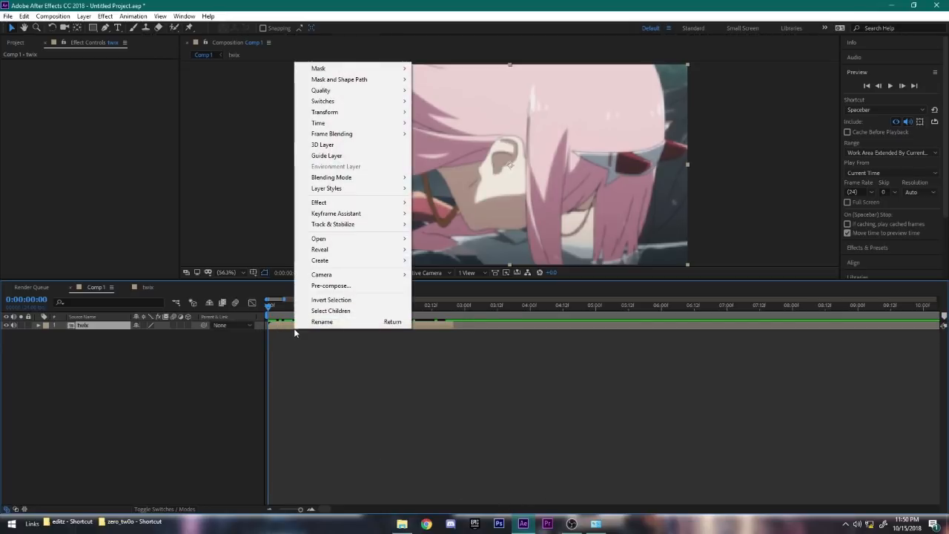
{"action": "mouse_move", "coordinate": [356, 124]}
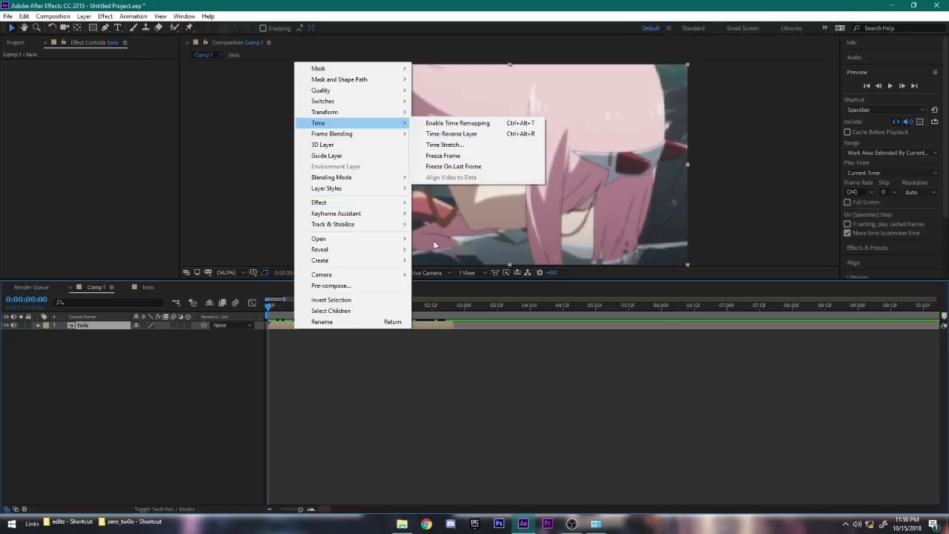
{"action": "left_click", "coordinate": [261, 361]}
{"action": "left_click", "coordinate": [289, 325]}
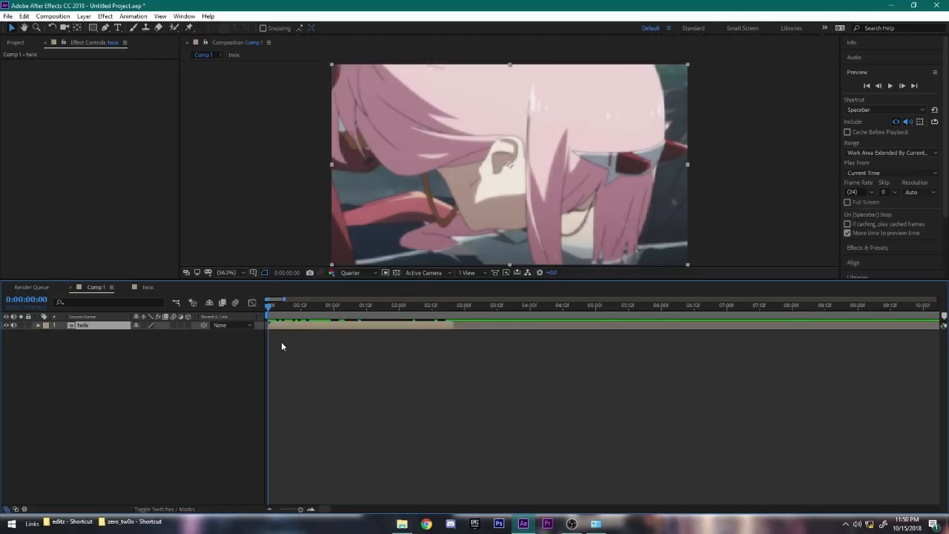
{"action": "key", "text": "ctrl+alt+t"}
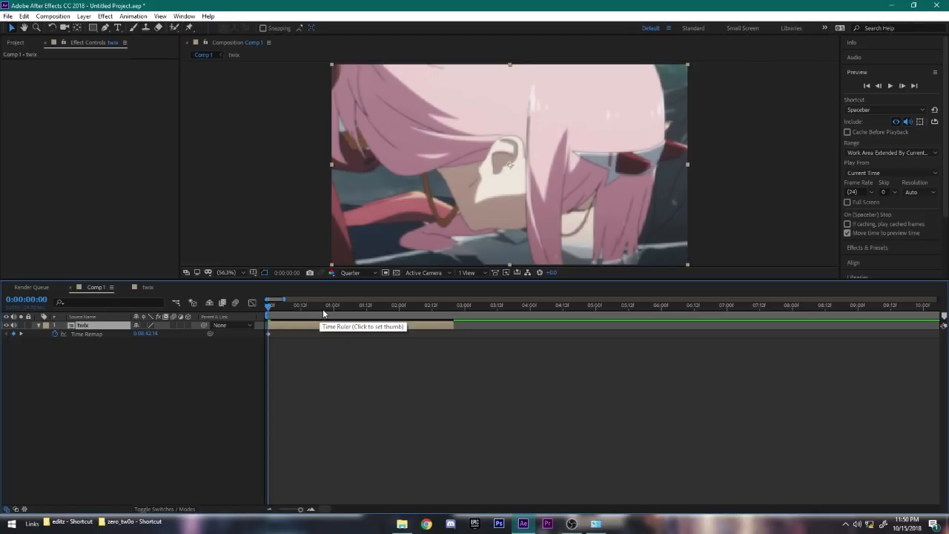
Add a Time Remap keyframe at 0:00:01:06, try moving it to 0:00:01:17, and undo the move.
{"action": "left_click_drag", "start_coordinate": [319, 308], "coordinate": [350, 314]}
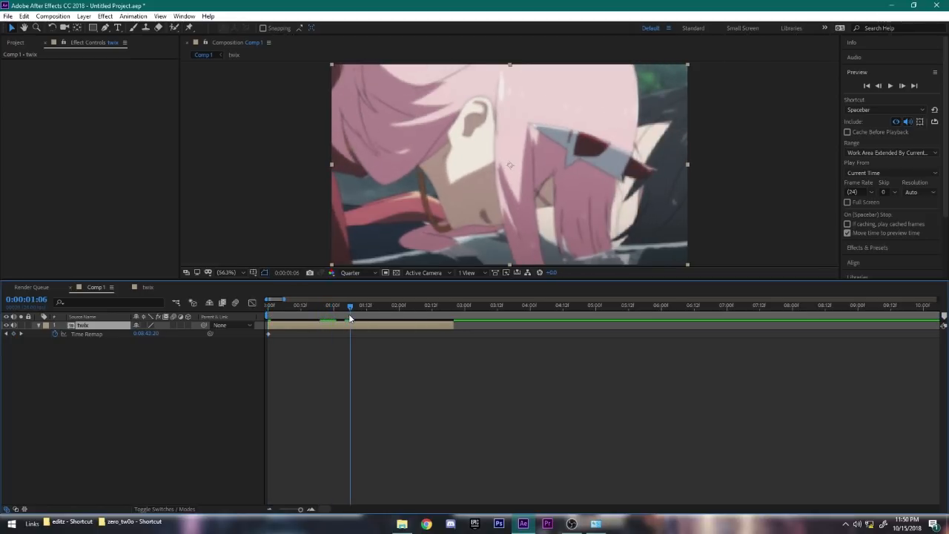
{"action": "left_click", "coordinate": [13, 333]}
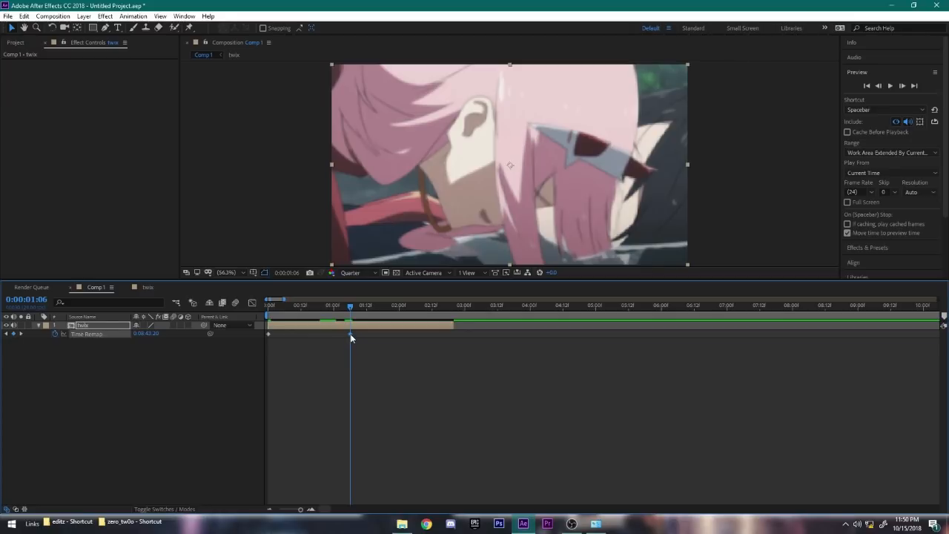
{"action": "left_click_drag", "start_coordinate": [350, 334], "coordinate": [380, 316]}
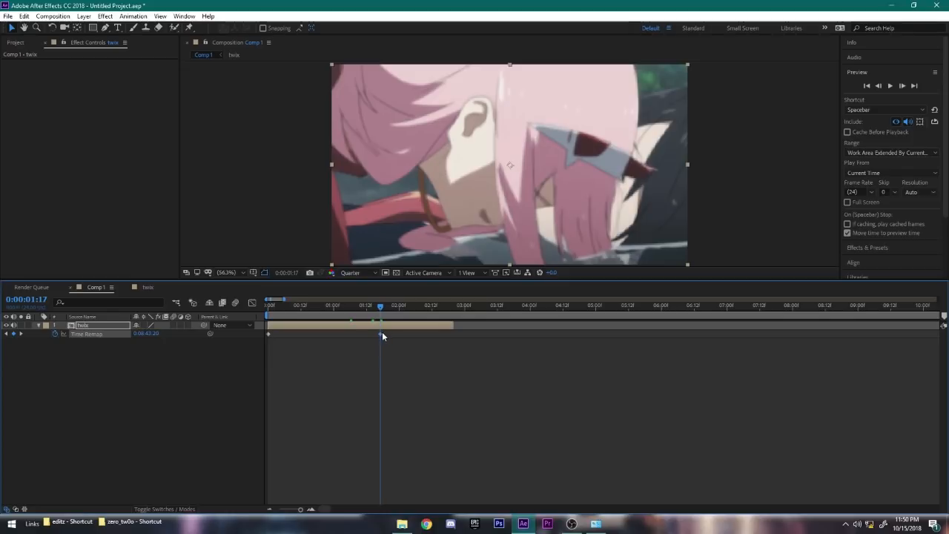
{"action": "key", "text": "ctrl+z"}
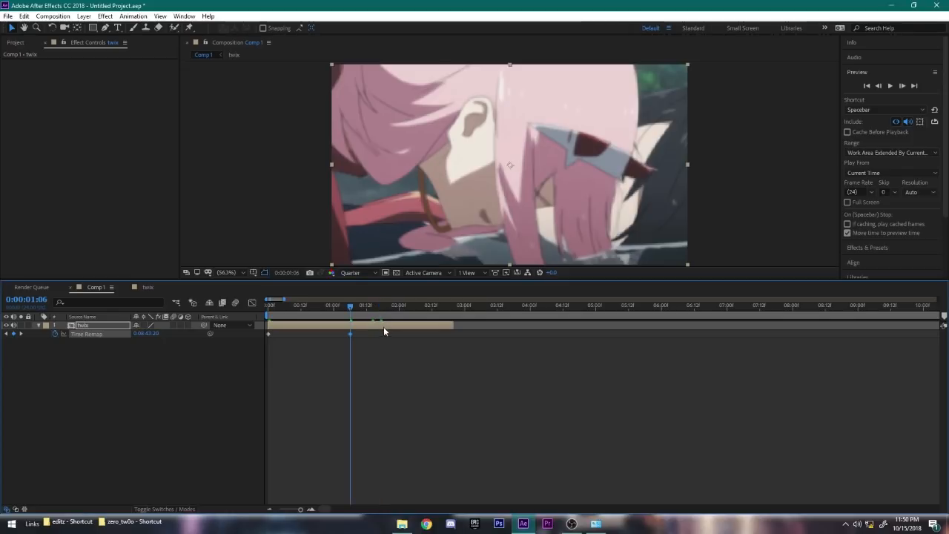
Undo the last keyframe change and add a Time Remap keyframe on the twix layer at 0:00:01:23.
{"action": "key", "text": "ctrl+z"}
{"action": "left_click_drag", "start_coordinate": [351, 310], "coordinate": [397, 315]}
{"action": "left_click", "coordinate": [15, 333]}
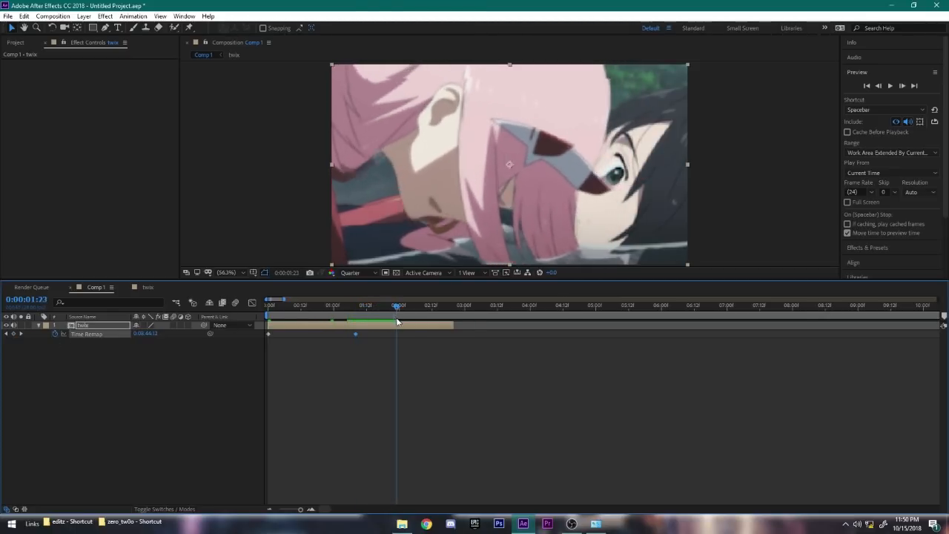
{"action": "left_click", "coordinate": [13, 333]}
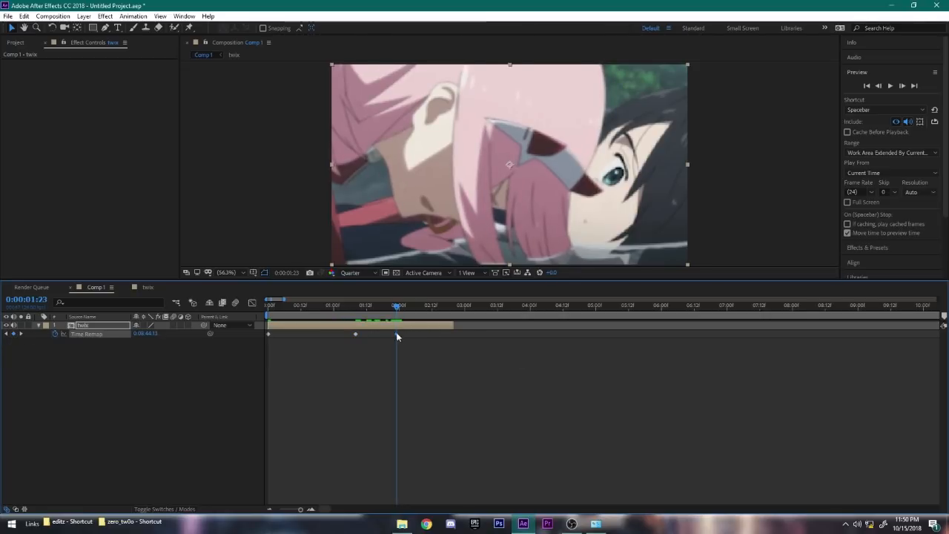
Move the middle Time Remap keyframe to 0:00:00:11 and the last one to the end of the twix layer.
{"action": "left_click_drag", "start_coordinate": [397, 334], "coordinate": [446, 336]}
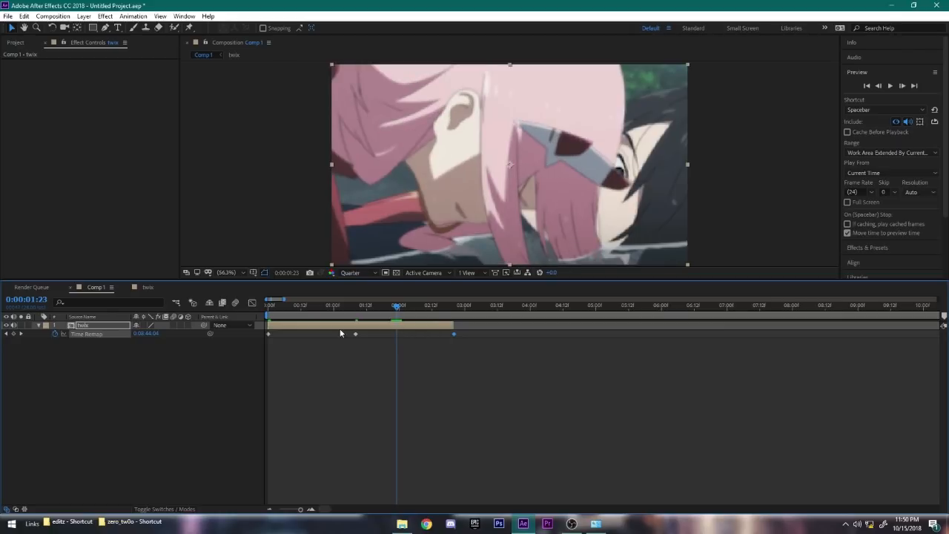
{"action": "left_click_drag", "start_coordinate": [356, 336], "coordinate": [298, 337]}
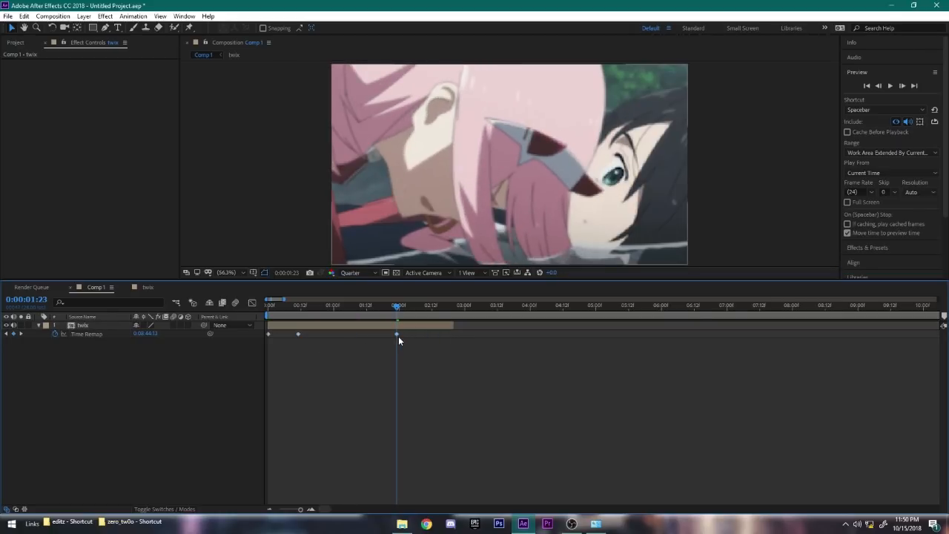
{"action": "left_click_drag", "start_coordinate": [395, 333], "coordinate": [454, 335]}
Play Comp 1 from 0:00:00:11 to check the new keyframe timing.
{"action": "left_click_drag", "start_coordinate": [366, 307], "coordinate": [304, 315]}
{"action": "key", "text": "space"}
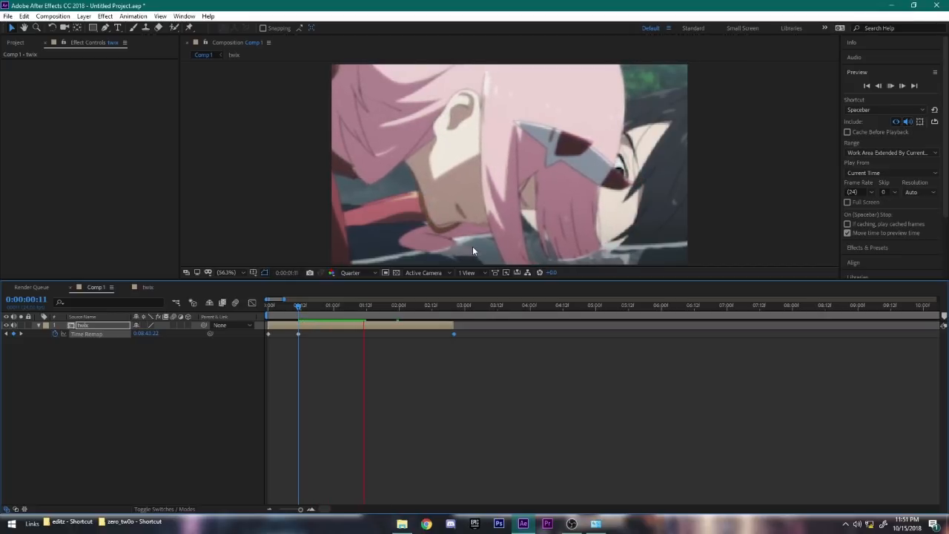
{"action": "left_click", "coordinate": [302, 315]}
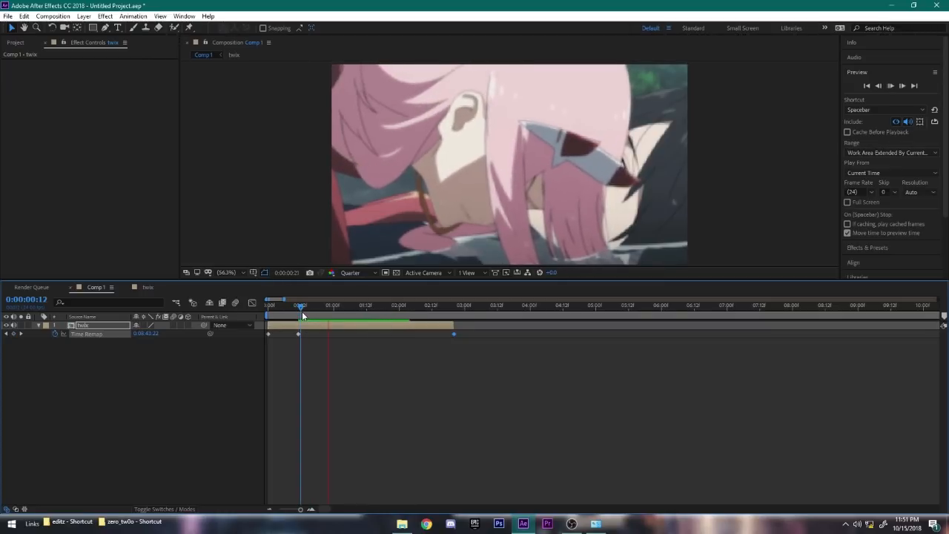
Apply Easy Ease to the last two Time Remap keyframes and display their curve in a maximized graph editor.
{"action": "left_click_drag", "start_coordinate": [308, 307], "coordinate": [496, 341]}
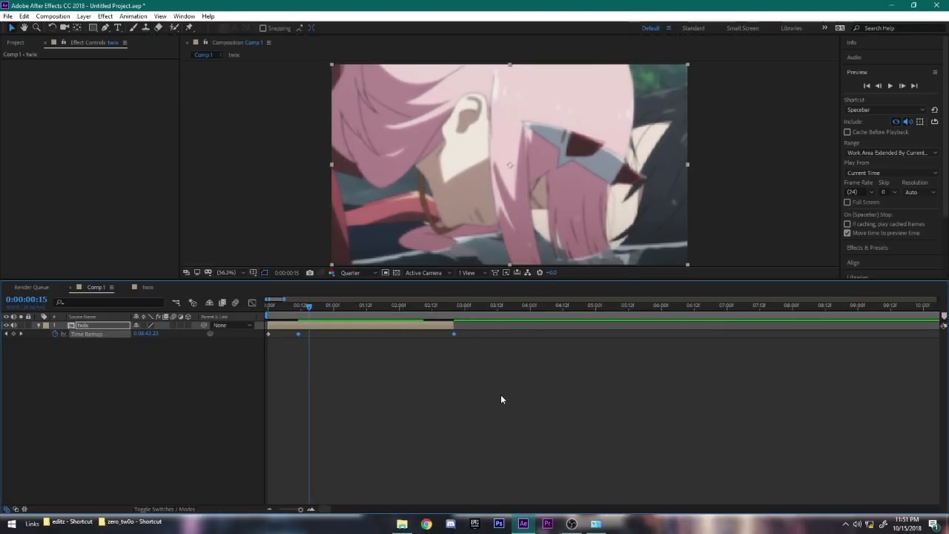
{"action": "key", "text": "F9"}
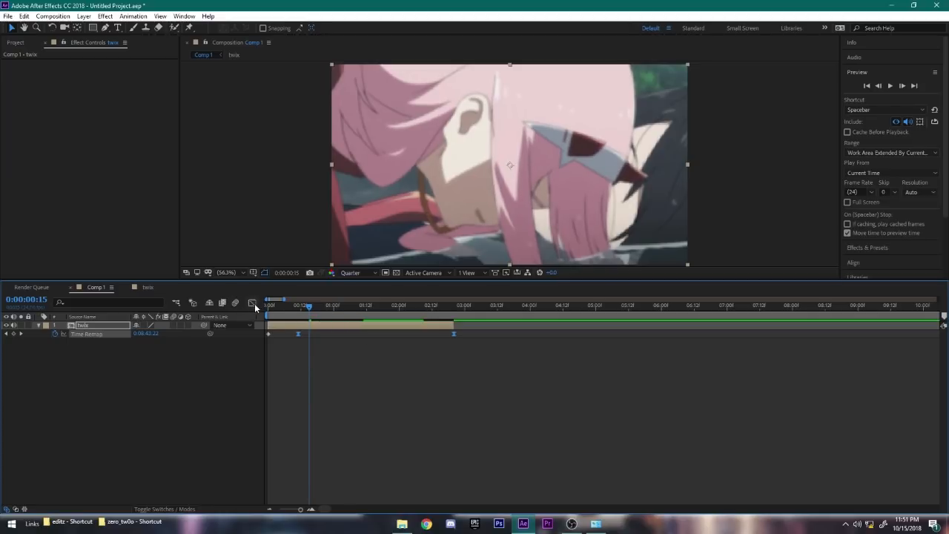
{"action": "left_click", "coordinate": [285, 437]}
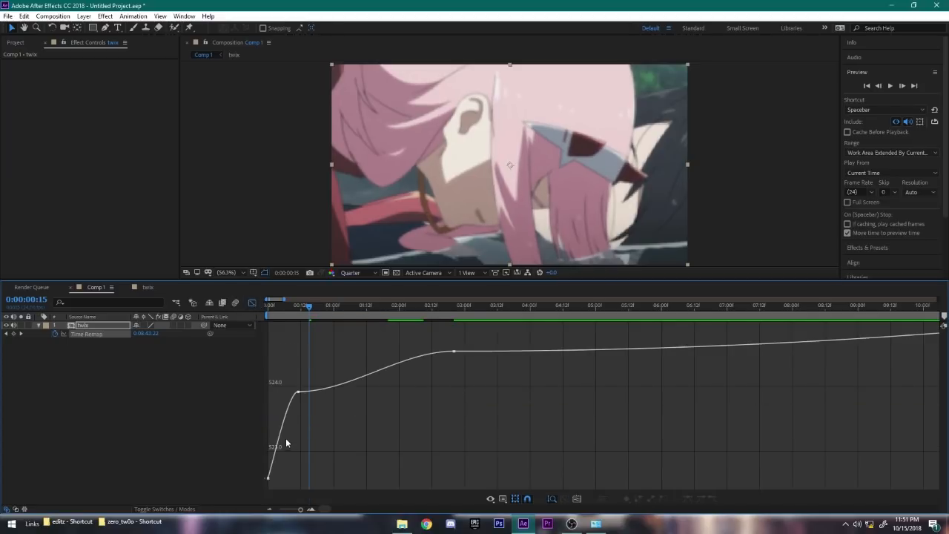
{"action": "scroll", "coordinate": [299, 426], "scroll_direction": "right", "scroll_amount": 1}
{"action": "scroll", "coordinate": [274, 392], "scroll_direction": "left", "scroll_amount": 1}
{"action": "left_click", "coordinate": [297, 391]}
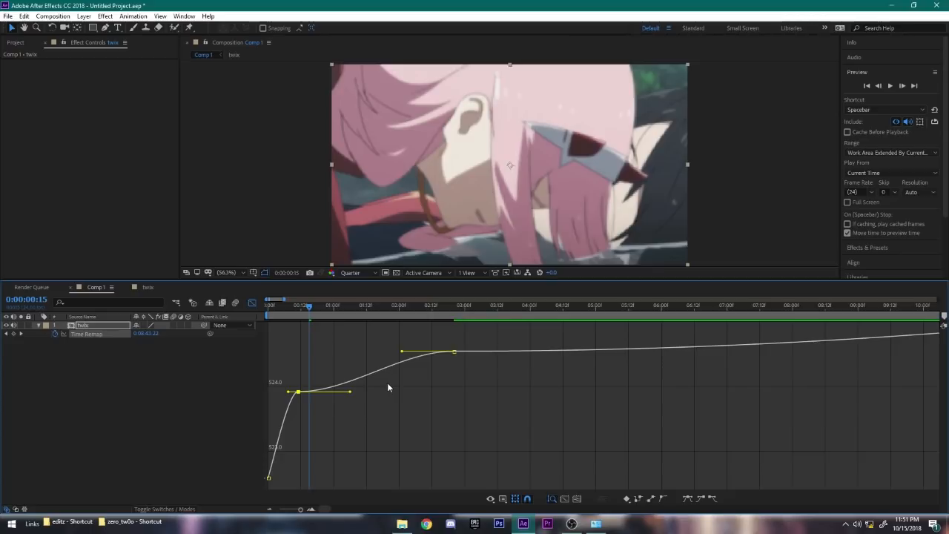
{"action": "key", "text": "grave"}
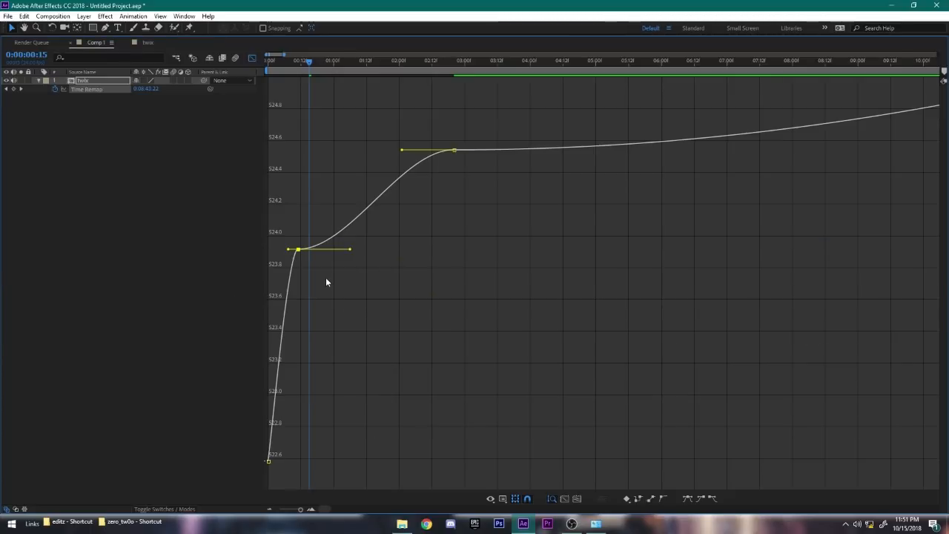
Pull the outgoing handle of the 0:00:00:11 keyframe nearly straight up and the last keyframe's incoming handle nearly straight down.
{"action": "scroll", "coordinate": [326, 289], "scroll_direction": "up", "scroll_amount": 2}
{"action": "scroll", "coordinate": [341, 316], "scroll_direction": "left", "scroll_amount": 1}
{"action": "scroll", "coordinate": [348, 320], "scroll_direction": "down", "scroll_amount": 2}
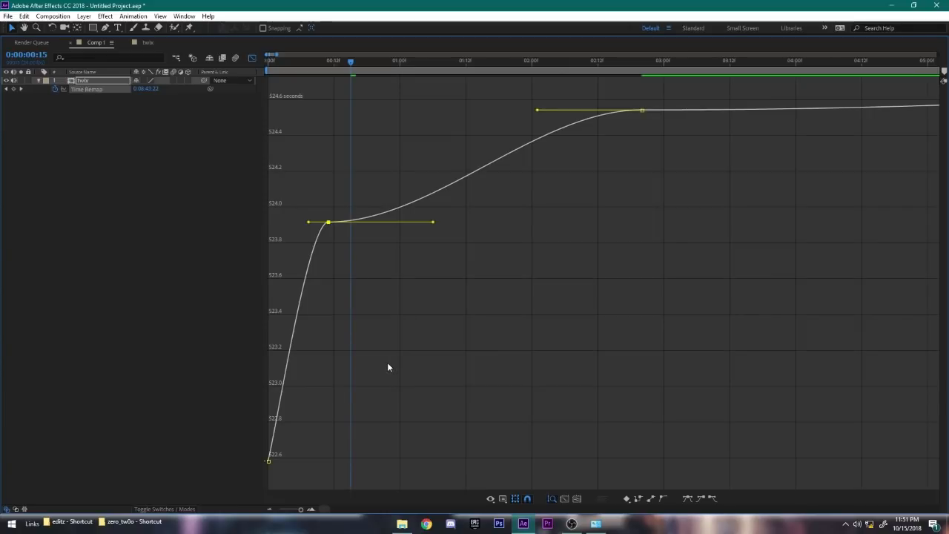
{"action": "scroll", "coordinate": [387, 361], "scroll_direction": "right", "scroll_amount": 1}
{"action": "scroll", "coordinate": [378, 363], "scroll_direction": "right", "scroll_amount": 2}
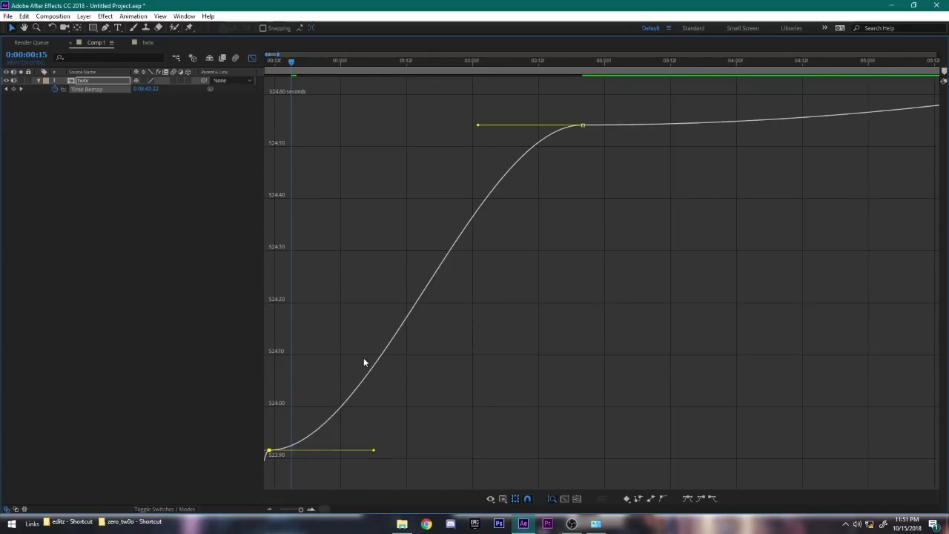
{"action": "scroll", "coordinate": [416, 338], "scroll_direction": "up", "scroll_amount": 2}
{"action": "scroll", "coordinate": [410, 351], "scroll_direction": "right", "scroll_amount": 1}
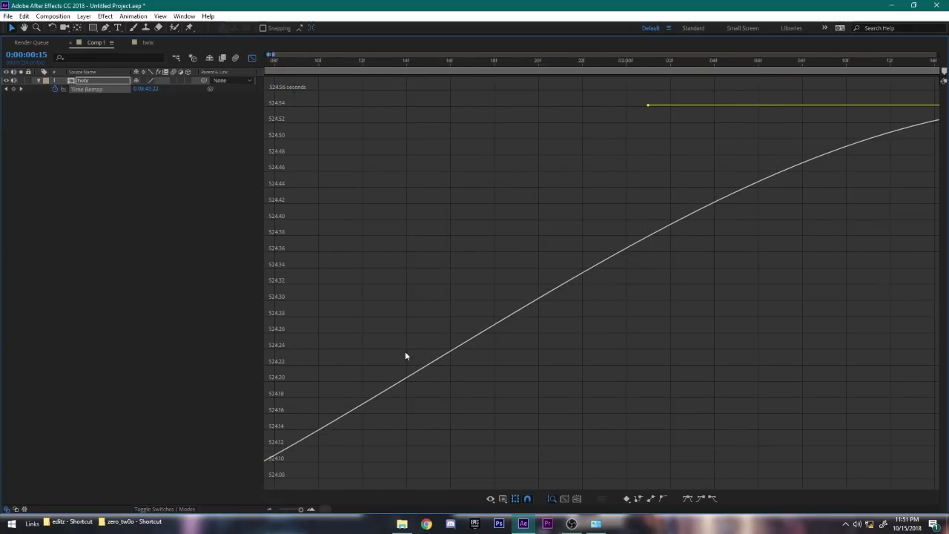
{"action": "scroll", "coordinate": [405, 352], "scroll_direction": "down", "scroll_amount": 1}
{"action": "scroll", "coordinate": [402, 354], "scroll_direction": "left", "scroll_amount": 4}
{"action": "scroll", "coordinate": [402, 358], "scroll_direction": "left", "scroll_amount": 3}
{"action": "scroll", "coordinate": [406, 363], "scroll_direction": "down", "scroll_amount": 1}
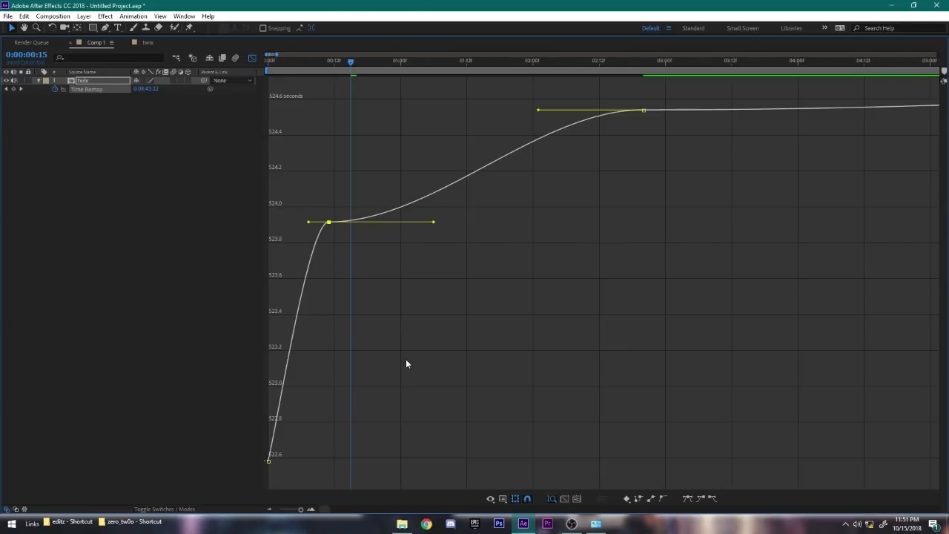
{"action": "scroll", "coordinate": [406, 359], "scroll_direction": "up", "scroll_amount": 2}
{"action": "scroll", "coordinate": [406, 358], "scroll_direction": "left", "scroll_amount": 1}
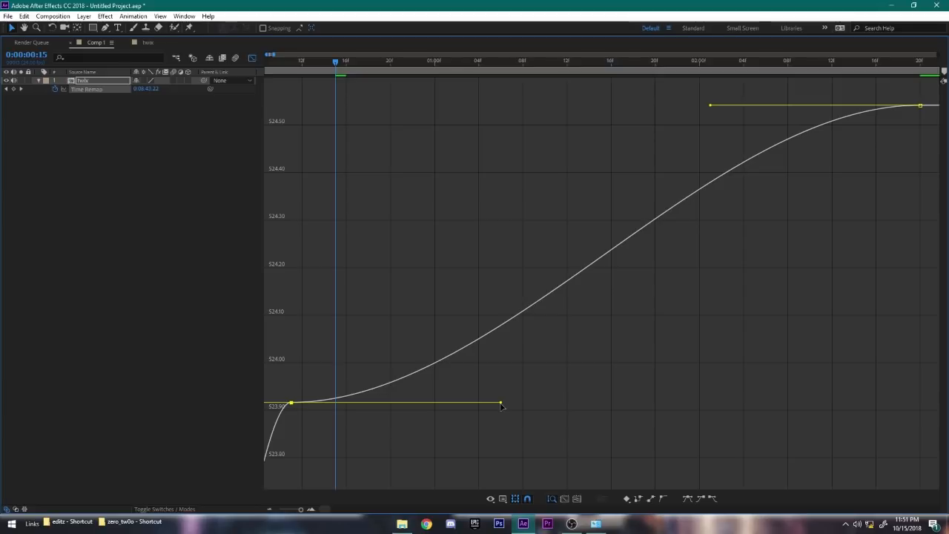
{"action": "left_click_drag", "start_coordinate": [500, 405], "coordinate": [352, 254]}
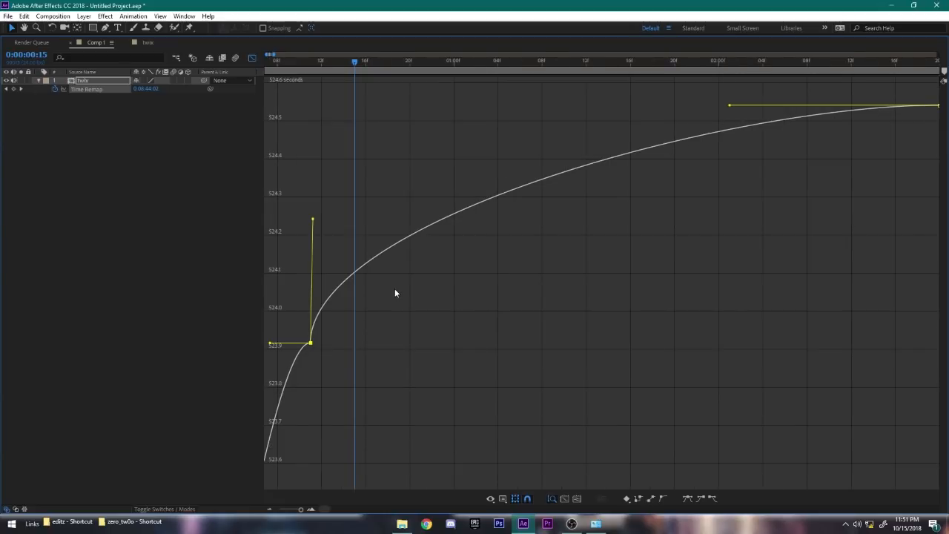
{"action": "key", "text": "minus"}
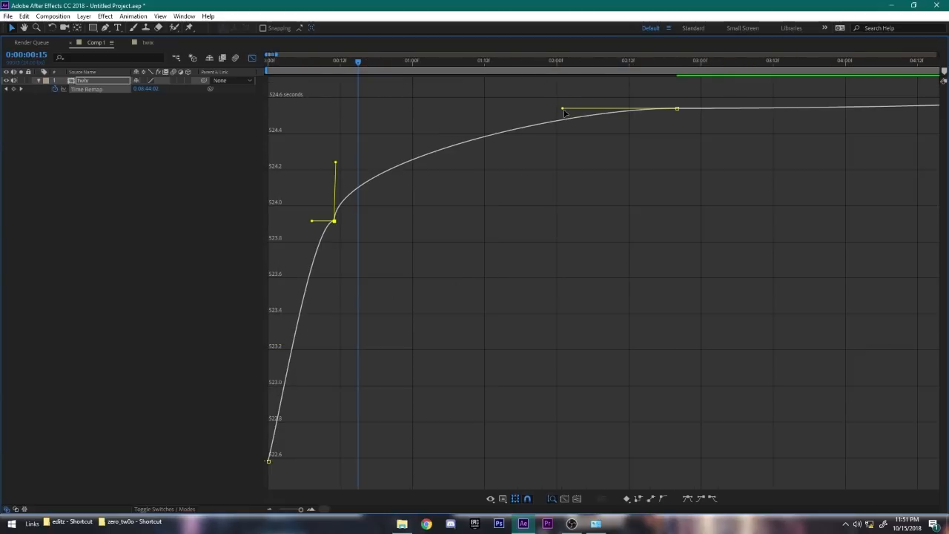
{"action": "left_click_drag", "start_coordinate": [563, 111], "coordinate": [719, 150]}
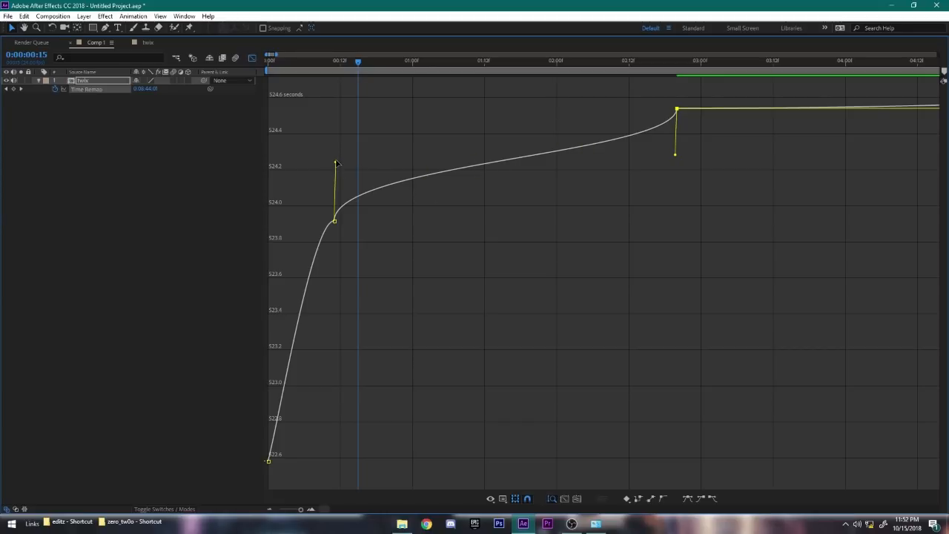
Adjust the vertical length of both Time Remap handles so the curve runs fast, slow, then fast between the two eased keyframes.
{"action": "left_click_drag", "start_coordinate": [335, 162], "coordinate": [335, 119]}
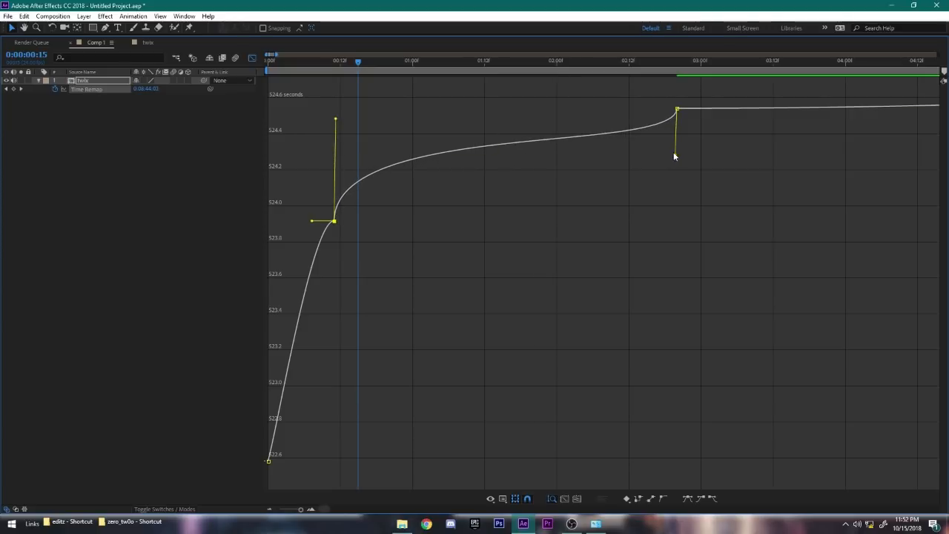
{"action": "left_click_drag", "start_coordinate": [673, 156], "coordinate": [745, 224]}
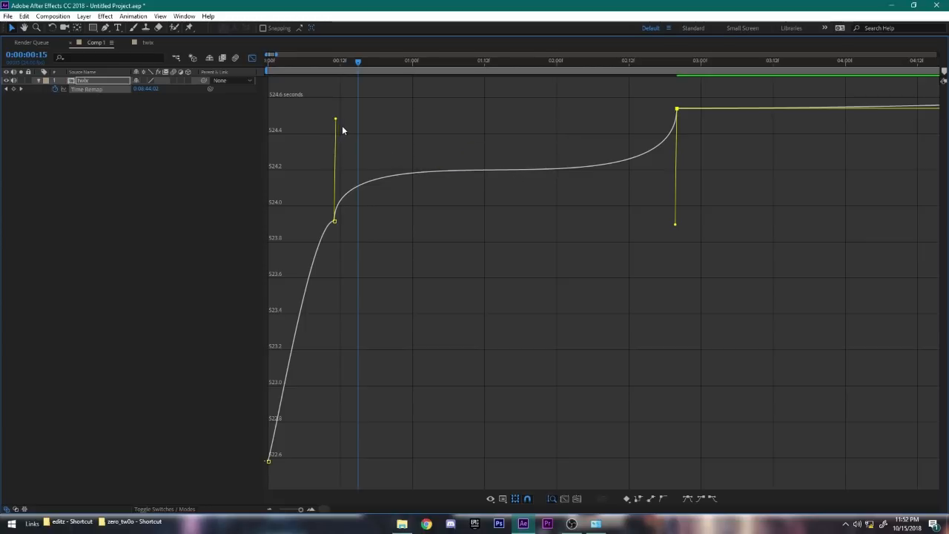
{"action": "left_click_drag", "start_coordinate": [336, 119], "coordinate": [326, 170]}
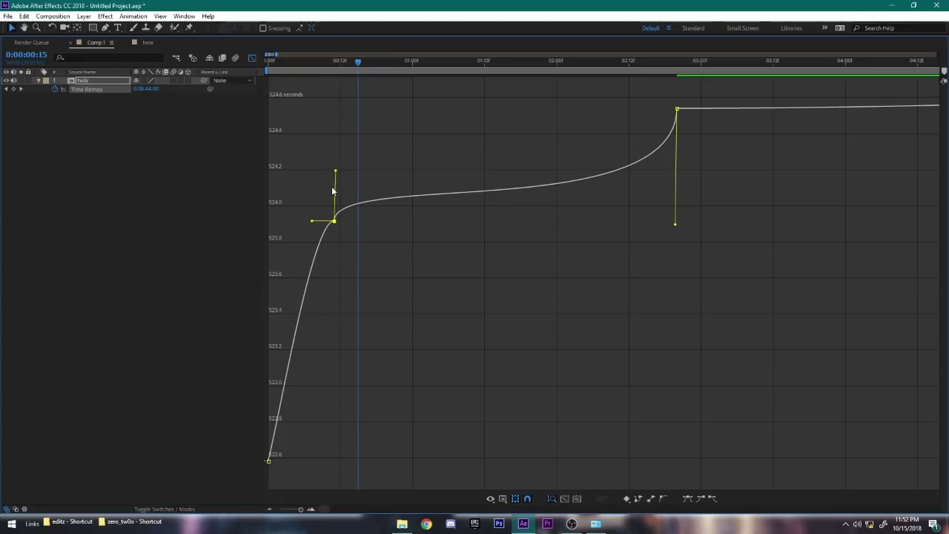
{"action": "left_click_drag", "start_coordinate": [335, 170], "coordinate": [334, 131]}
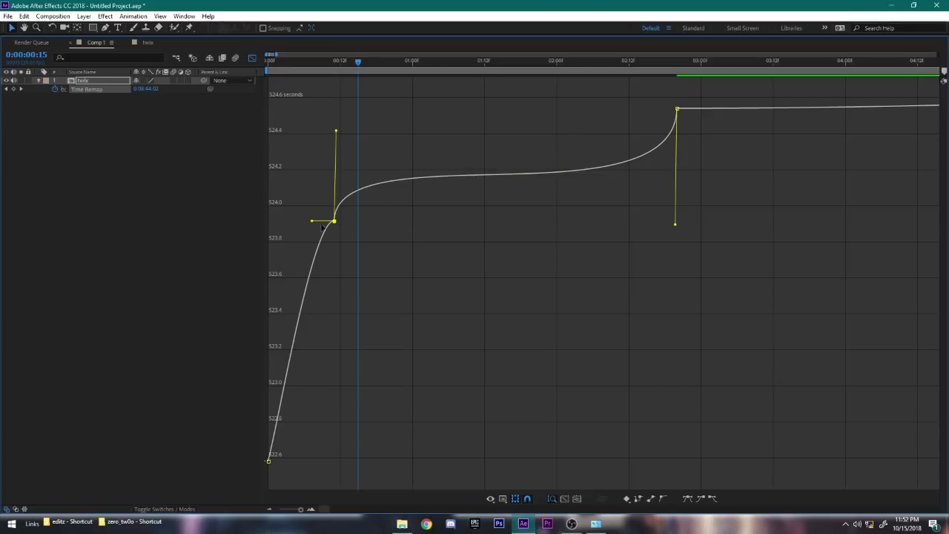
{"action": "left_click_drag", "start_coordinate": [336, 132], "coordinate": [335, 172]}
{"action": "left_click_drag", "start_coordinate": [675, 226], "coordinate": [686, 174]}
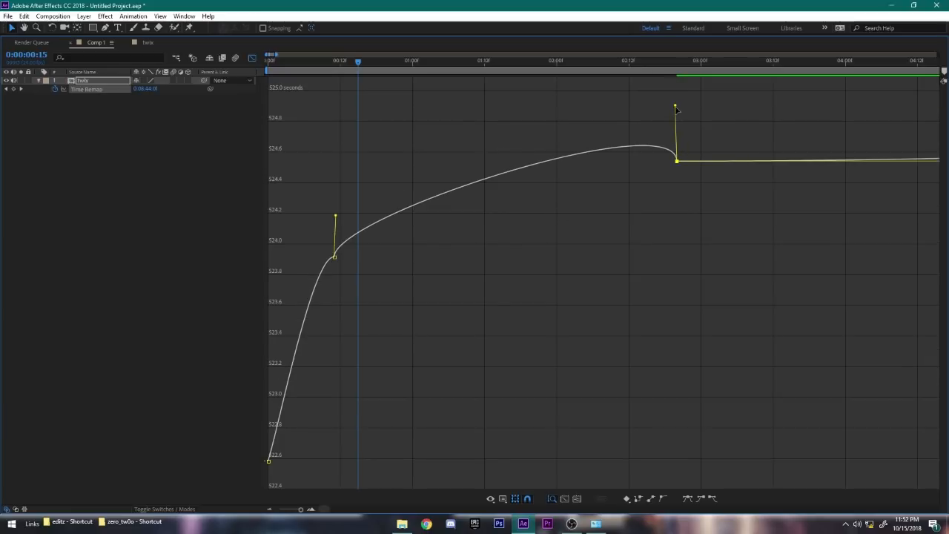
{"action": "left_click_drag", "start_coordinate": [675, 109], "coordinate": [719, 212]}
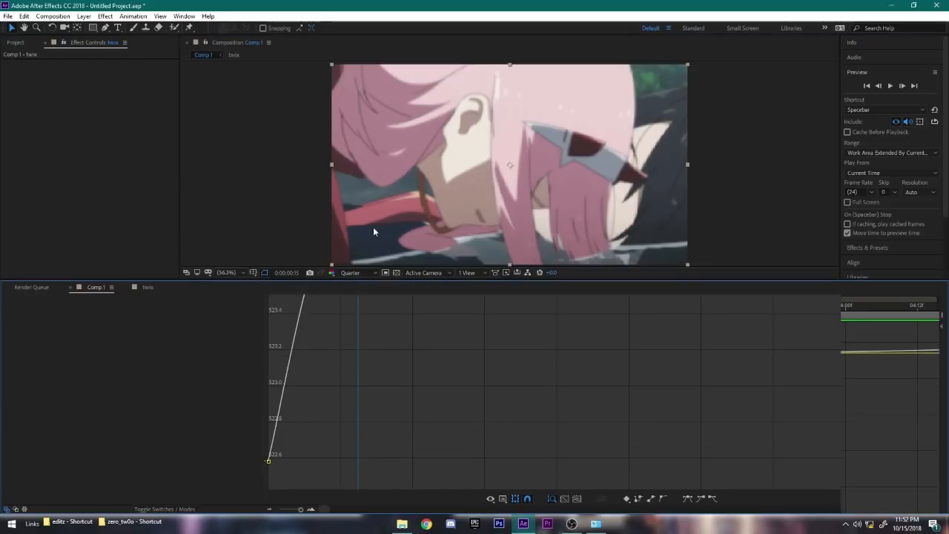
Restore the normal panel layout and preview Comp 1 from around 0:00:00:10 to check the speed curve.
{"action": "key", "text": "grave"}
{"action": "left_click_drag", "start_coordinate": [358, 306], "coordinate": [335, 308]}
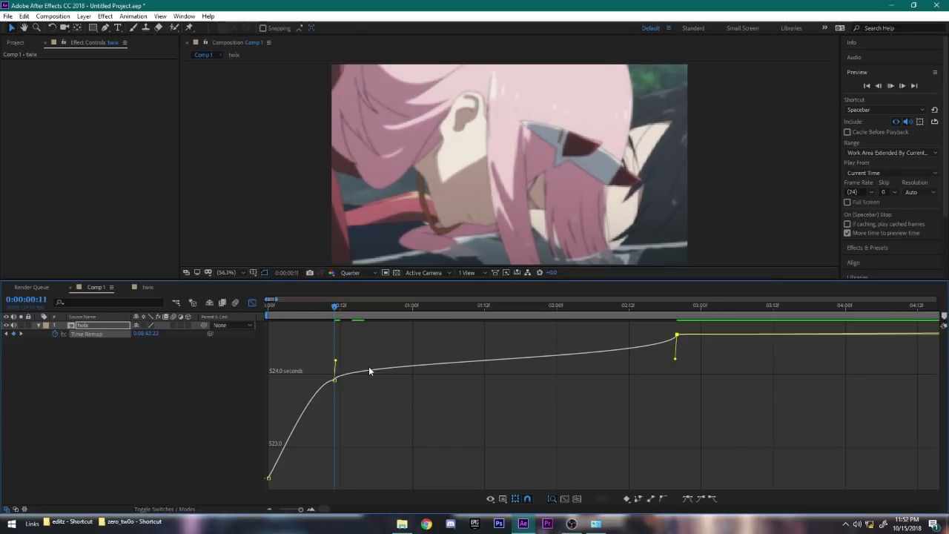
{"action": "key", "text": "space"}
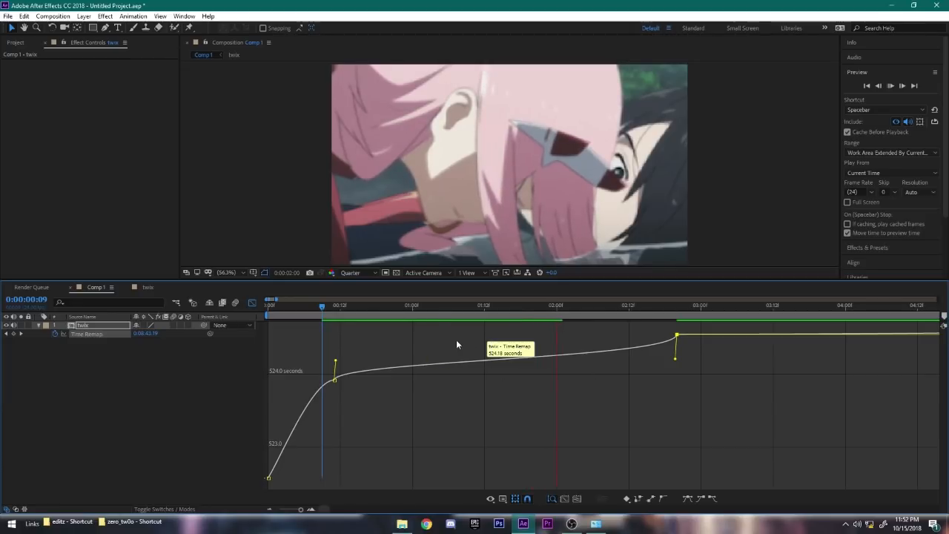
{"action": "left_click", "coordinate": [327, 306]}
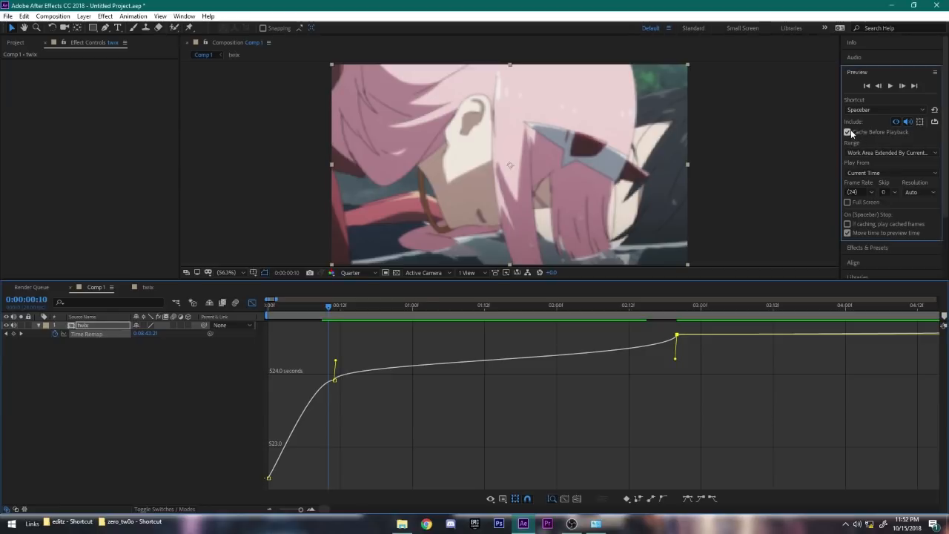
{"action": "key", "text": "space"}
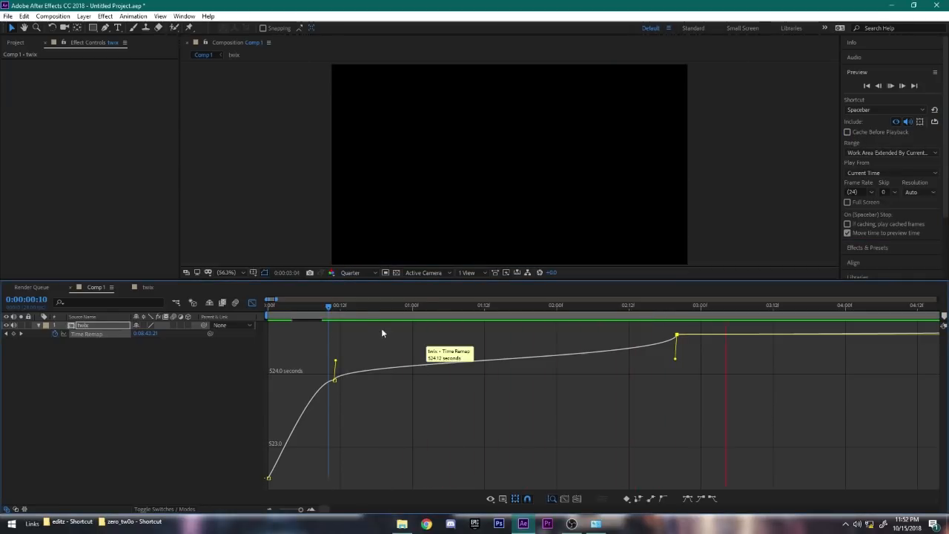
{"action": "left_click", "coordinate": [331, 307]}
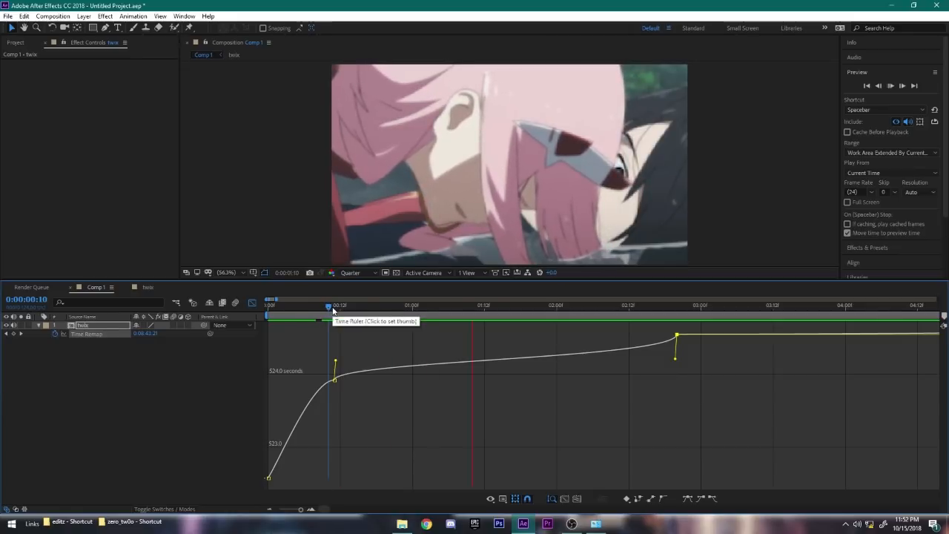
Slightly lengthen the middle keyframe's outgoing handle and the last keyframe's incoming handle, with the playhead at 0:00:00:12.
{"action": "left_click", "coordinate": [338, 306]}
{"action": "left_click_drag", "start_coordinate": [335, 361], "coordinate": [332, 352]}
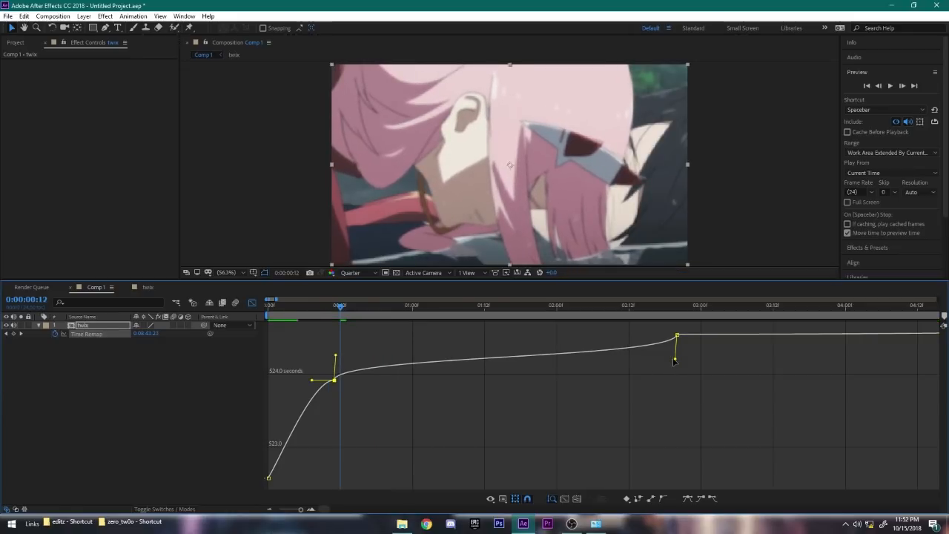
{"action": "left_click_drag", "start_coordinate": [675, 358], "coordinate": [688, 365]}
{"action": "left_click", "coordinate": [330, 349]}
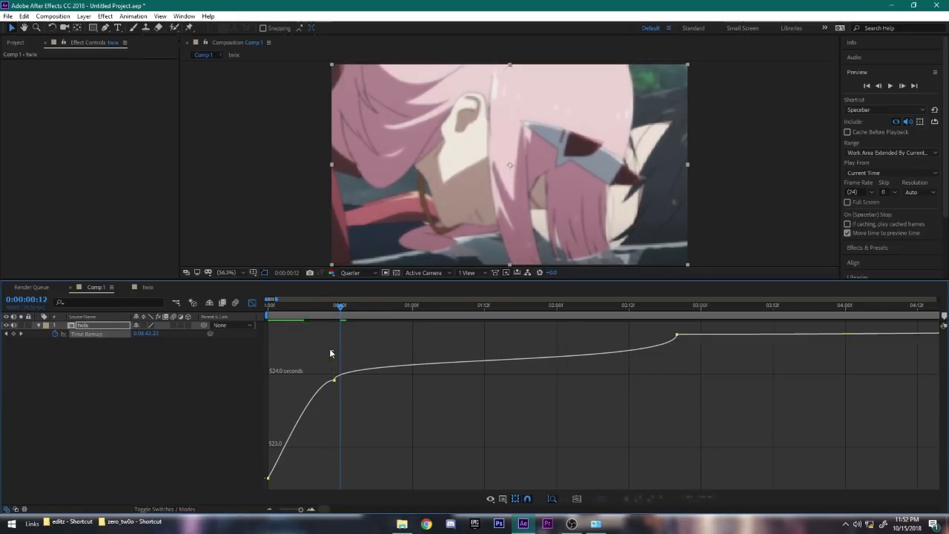
Lengthen the outgoing handle of the 0:00:00:11 Time Remap keyframe further upward in the maximized graph editor.
{"action": "left_click", "coordinate": [338, 376]}
{"action": "left_click", "coordinate": [337, 359]}
{"action": "key", "text": "grave"}
{"action": "scroll", "coordinate": [335, 255], "scroll_direction": "right", "scroll_amount": 2}
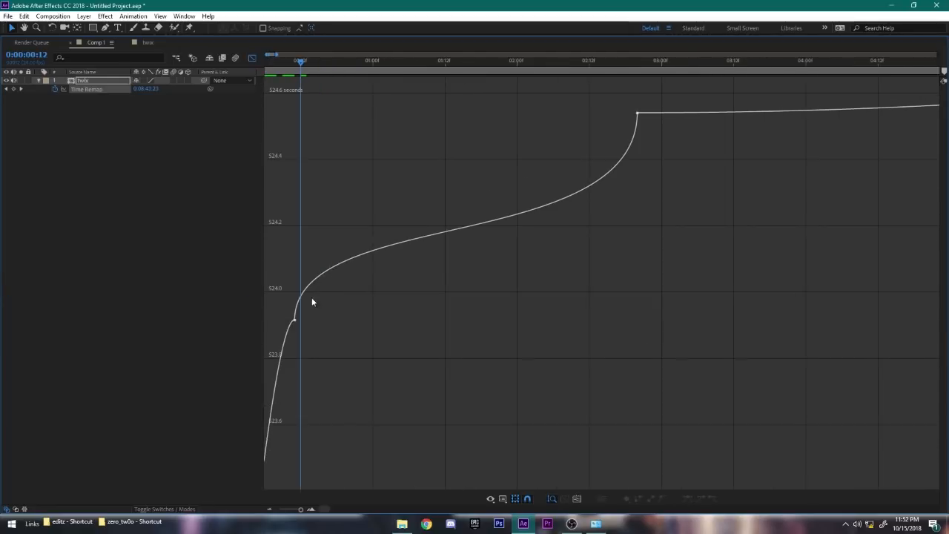
{"action": "left_click", "coordinate": [295, 319]}
{"action": "left_click_drag", "start_coordinate": [296, 206], "coordinate": [282, 182]}
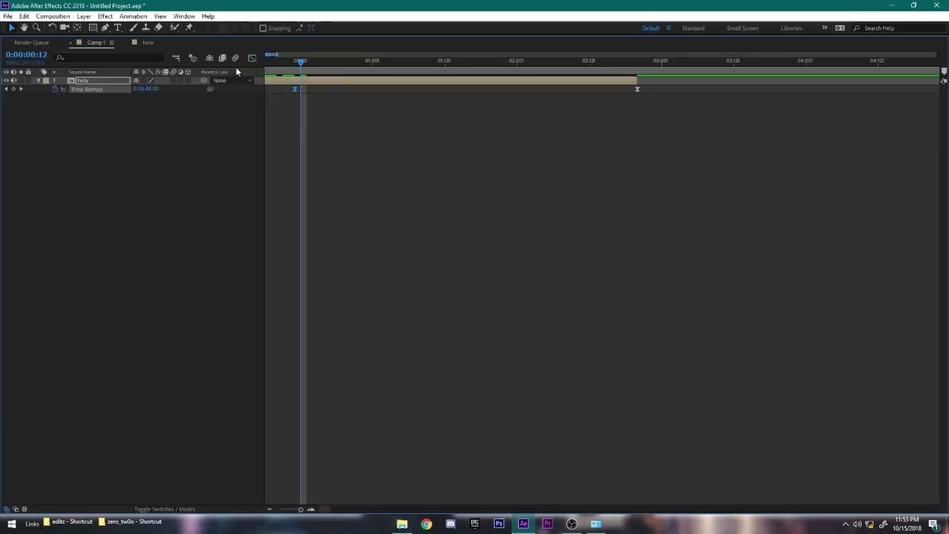
Restore the normal panel layout and move the playhead to 0:00:00:10.
{"action": "key", "text": "grave"}
{"action": "key", "text": "Page_Up"}
{"action": "key", "text": "Page_Up"}
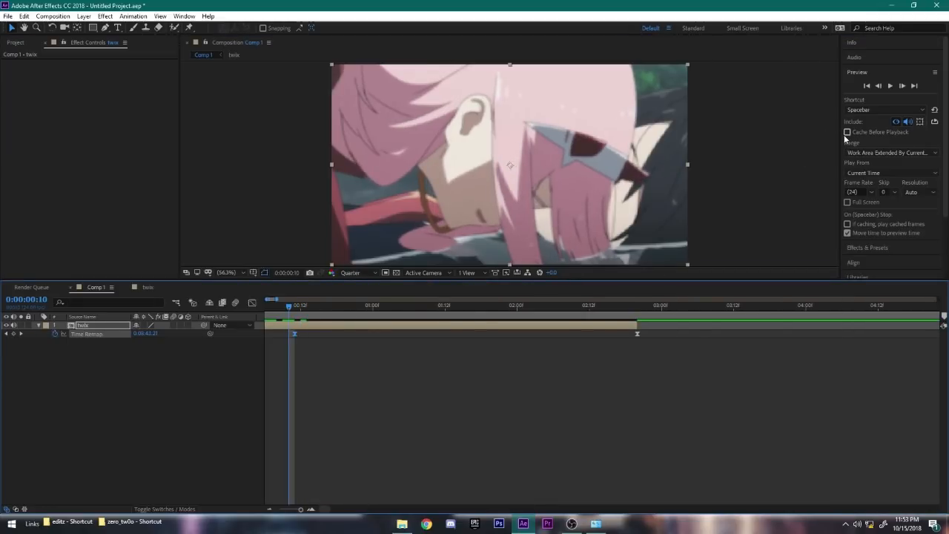
Try previewing Comp 1 from 0:00:00:10 with Cache Before Playback enabled, and disable that option again.
{"action": "left_click", "coordinate": [847, 132]}
{"action": "key", "text": "space"}
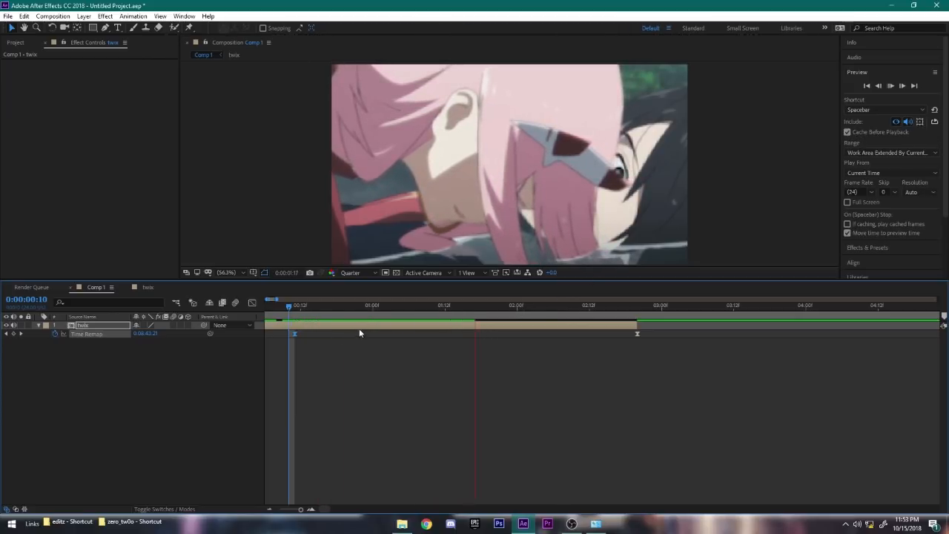
{"action": "left_click", "coordinate": [289, 309]}
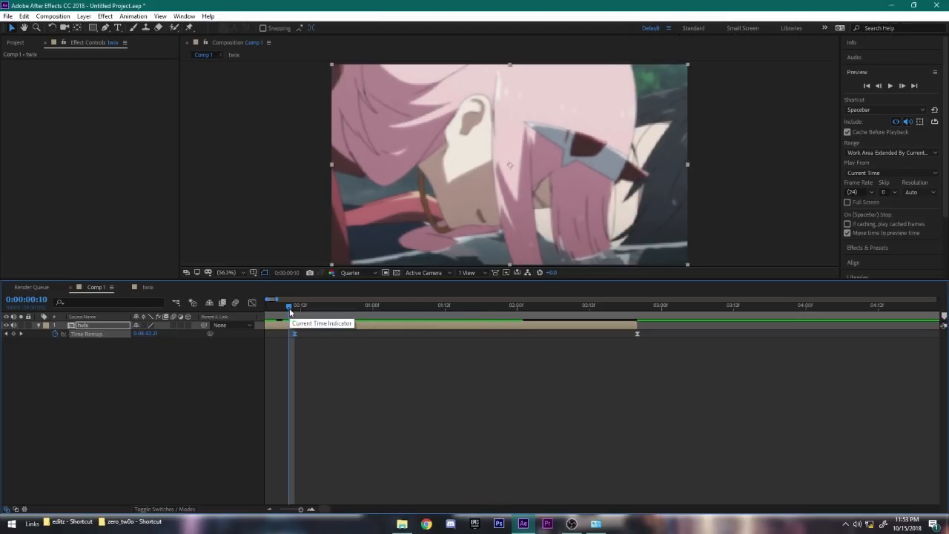
{"action": "left_click", "coordinate": [849, 133]}
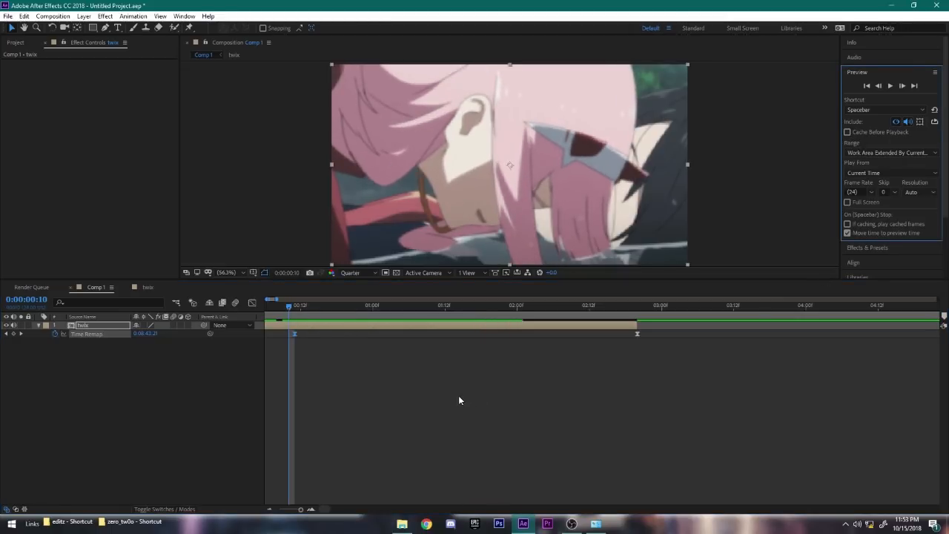
Preview Comp 1 from 0:00:00:11 and from 0:00:00:09 to check the time-remapped speed.
{"action": "left_click", "coordinate": [310, 321]}
{"action": "left_click", "coordinate": [292, 317]}
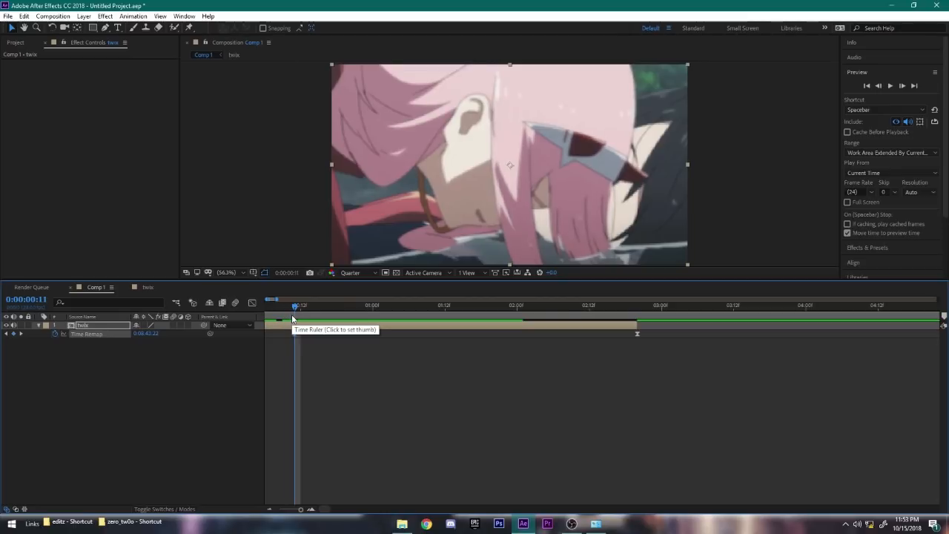
{"action": "key", "text": "space"}
{"action": "left_click", "coordinate": [282, 310]}
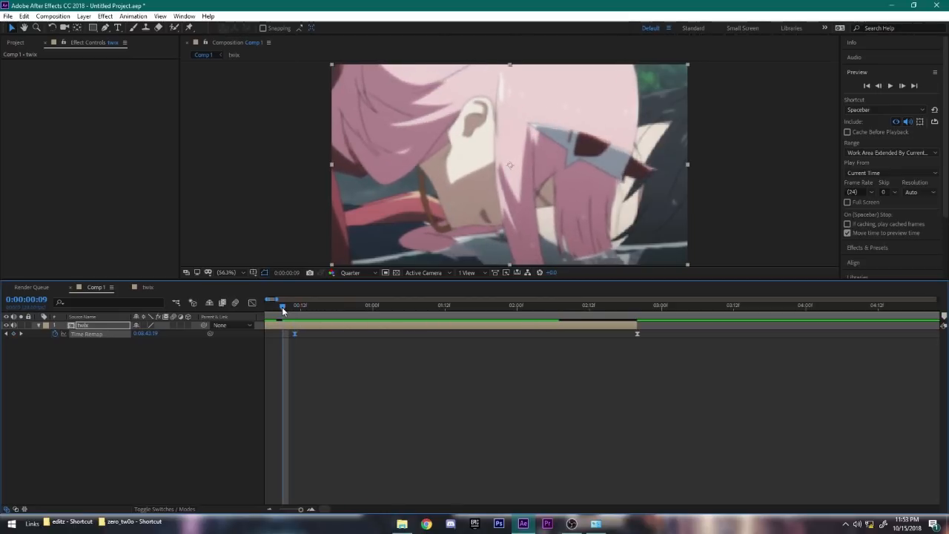
{"action": "key", "text": "space"}
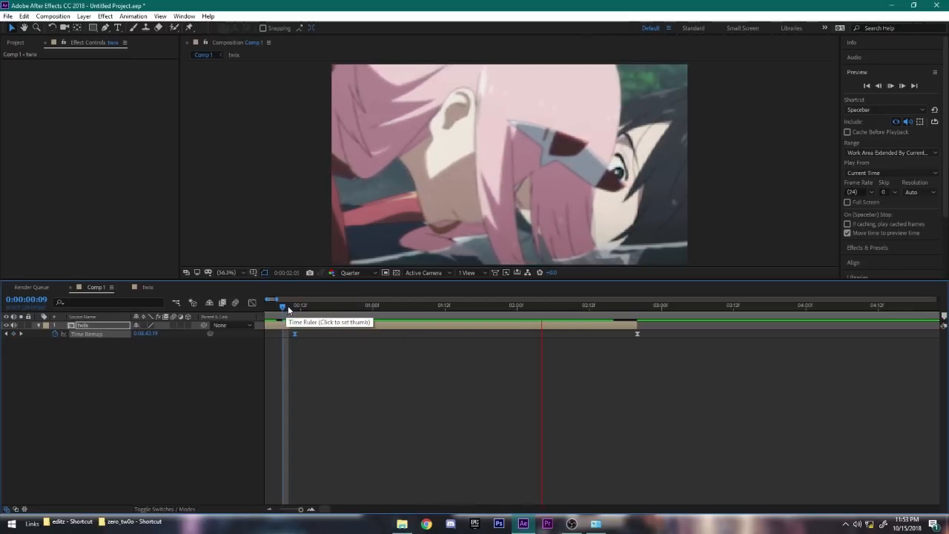
{"action": "left_click", "coordinate": [363, 307]}
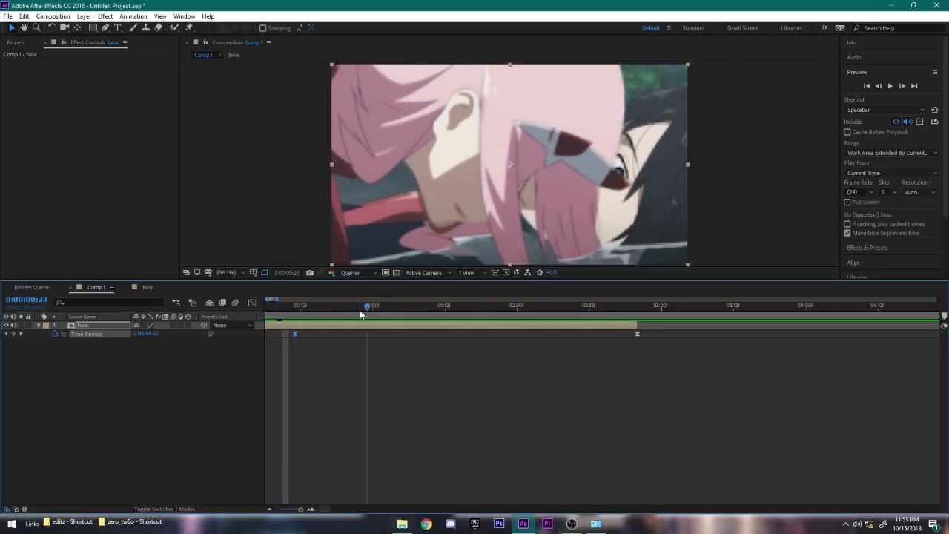
{"action": "left_click", "coordinate": [360, 314]}
Split the twix layer at 0:00:00:11 and delete the part before the split.
{"action": "key", "text": "ctrl+shift+s"}
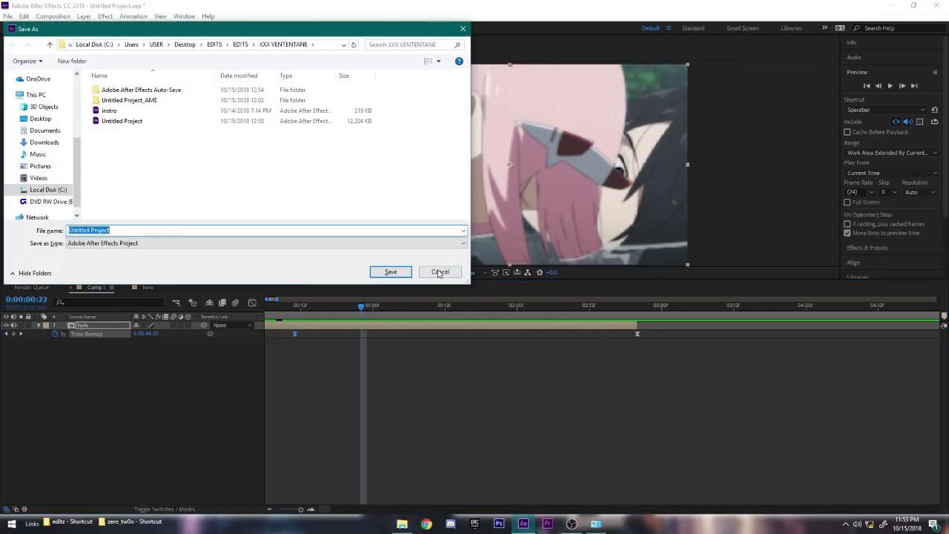
{"action": "left_click", "coordinate": [440, 272]}
{"action": "key", "text": "minus"}
{"action": "key", "text": "minus"}
{"action": "left_click_drag", "start_coordinate": [303, 308], "coordinate": [338, 323]}
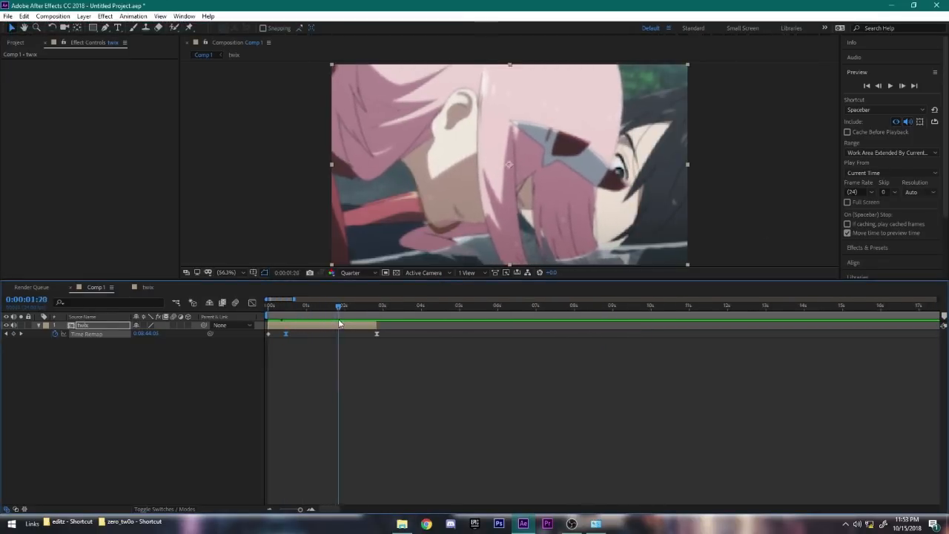
{"action": "key", "text": "j"}
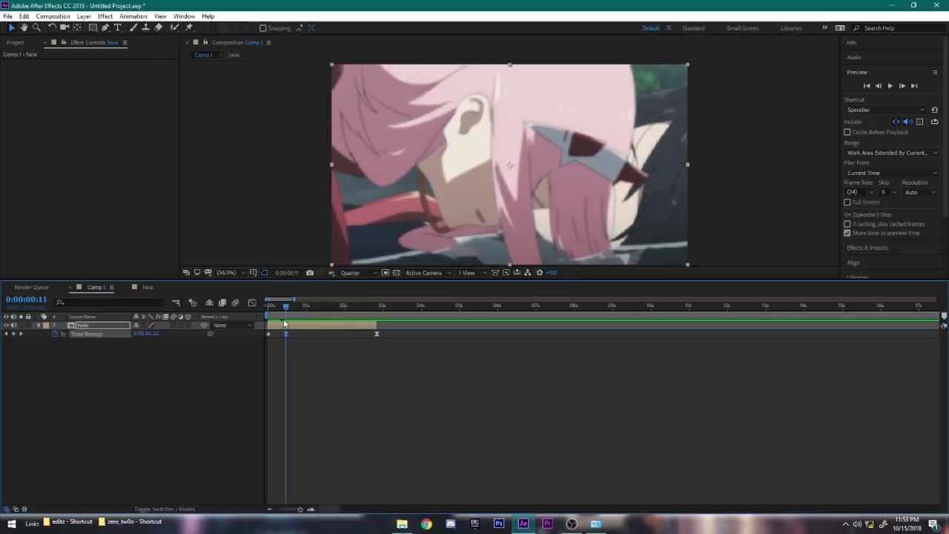
{"action": "key", "text": "ctrl+shift+d"}
{"action": "key", "text": "Delete"}
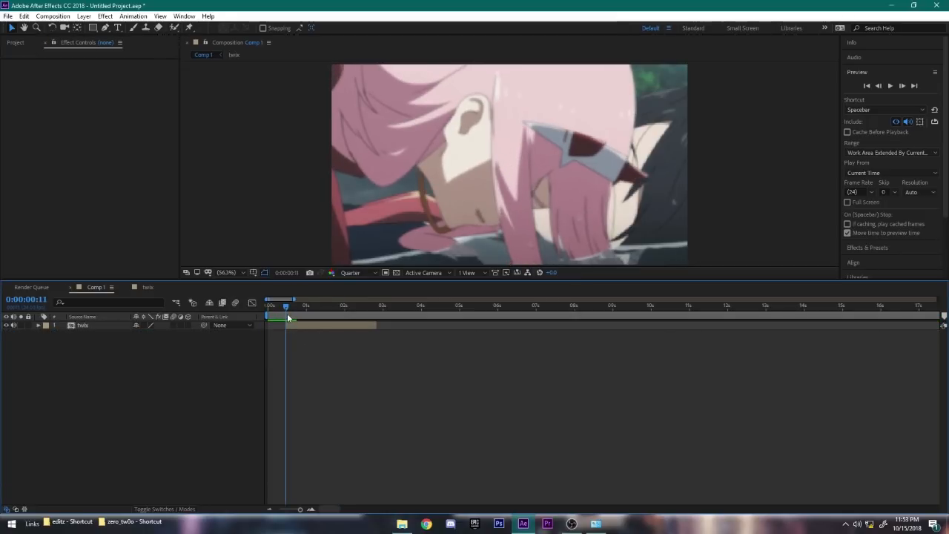
Move the remaining twix layer to start at 0:00:00:00, preview it, and return the playhead to the start.
{"action": "left_click_drag", "start_coordinate": [296, 325], "coordinate": [286, 334]}
{"action": "key", "text": "ctrl+s"}
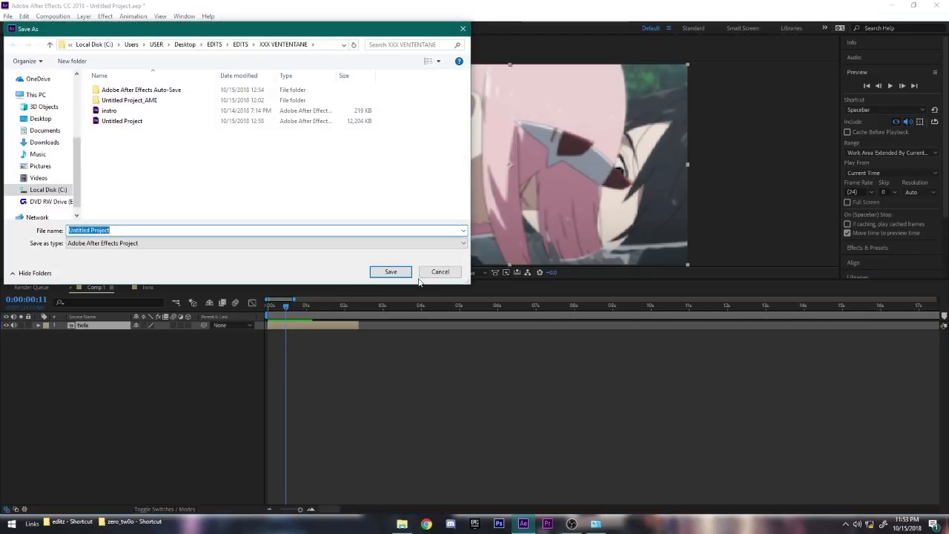
{"action": "key", "text": "Escape"}
{"action": "left_click_drag", "start_coordinate": [289, 315], "coordinate": [252, 309]}
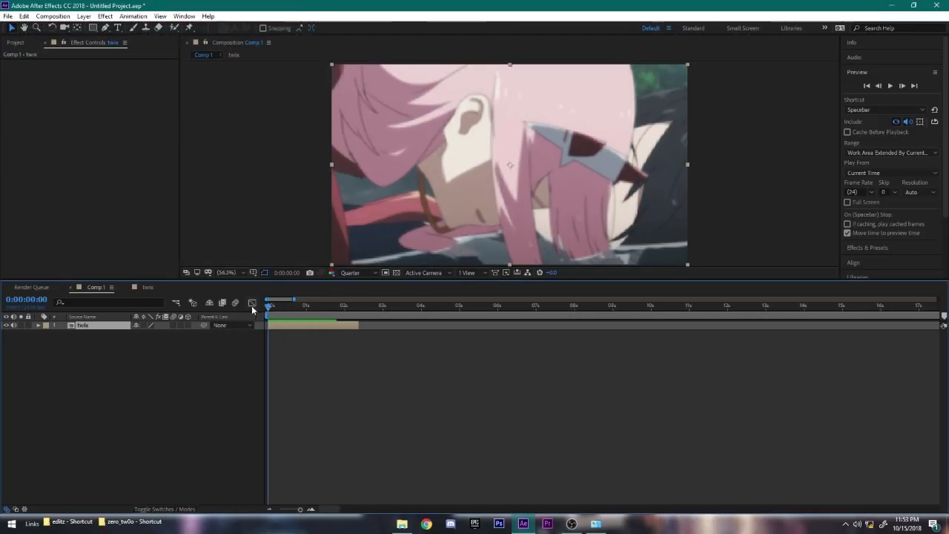
{"action": "key", "text": "="}
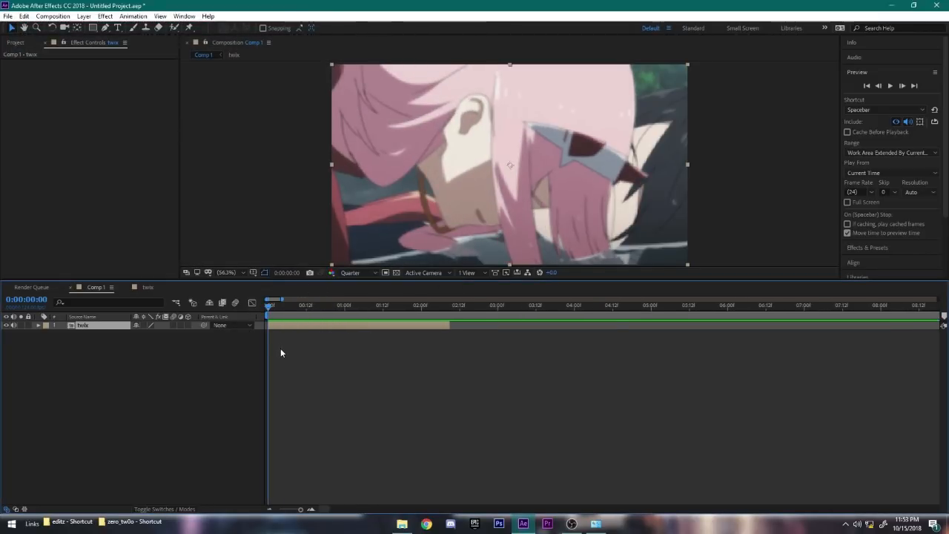
{"action": "key", "text": "="}
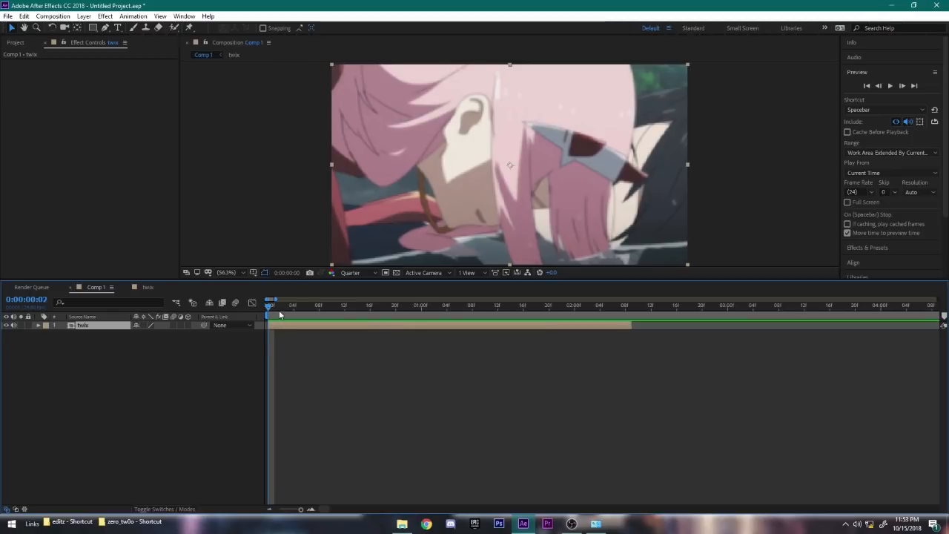
{"action": "key", "text": "space"}
{"action": "left_click_drag", "start_coordinate": [300, 315], "coordinate": [246, 324]}
Pre-compose the twix layer as efx, moving all attributes into the new composition.
{"action": "key", "text": "ctrl+shift+c"}
{"action": "type", "text": "efx"}
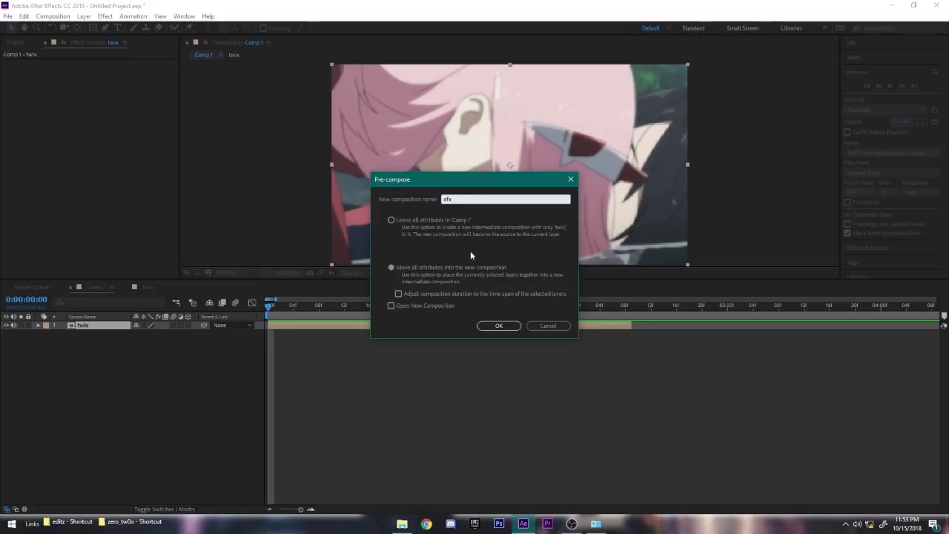
{"action": "left_click", "coordinate": [496, 326]}
Split the efx layer at 0:00:02:09 and delete the empty part after it.
{"action": "left_click", "coordinate": [631, 309]}
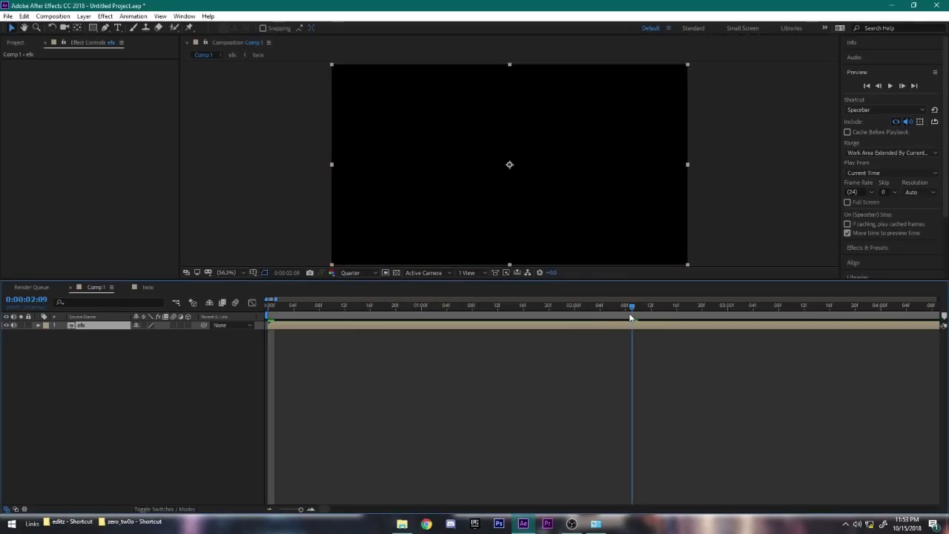
{"action": "key", "text": "Page_Down"}
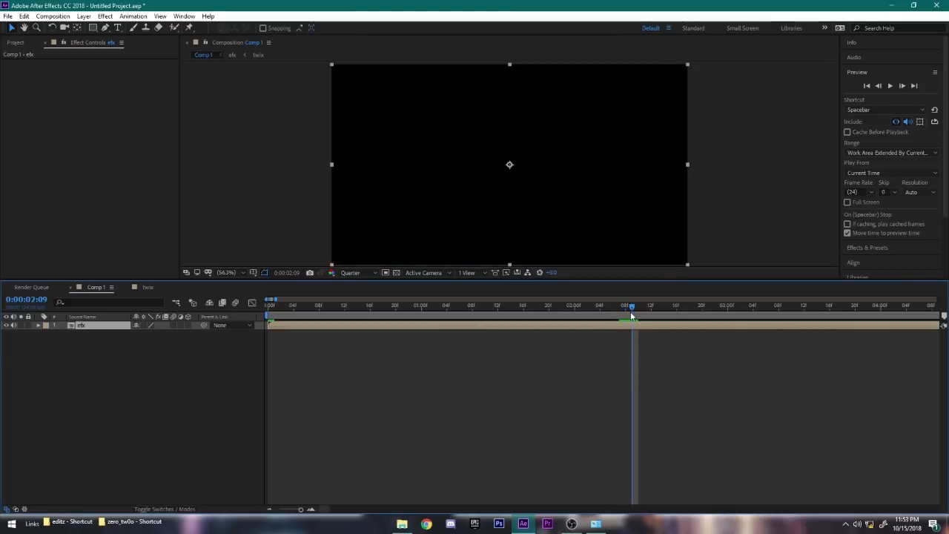
{"action": "key", "text": "ctrl+shift+d"}
{"action": "key", "text": "Delete"}
Add a Scale keyframe of 138% to the efx layer at 0:00:00:00.
{"action": "left_click_drag", "start_coordinate": [632, 306], "coordinate": [323, 326]}
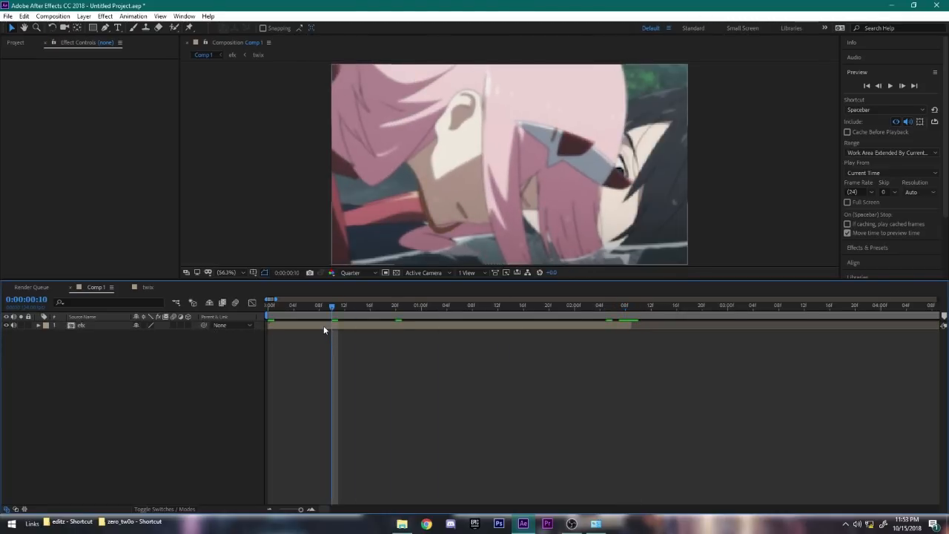
{"action": "left_click", "coordinate": [323, 324]}
{"action": "key", "text": "s"}
{"action": "left_click", "coordinate": [63, 333]}
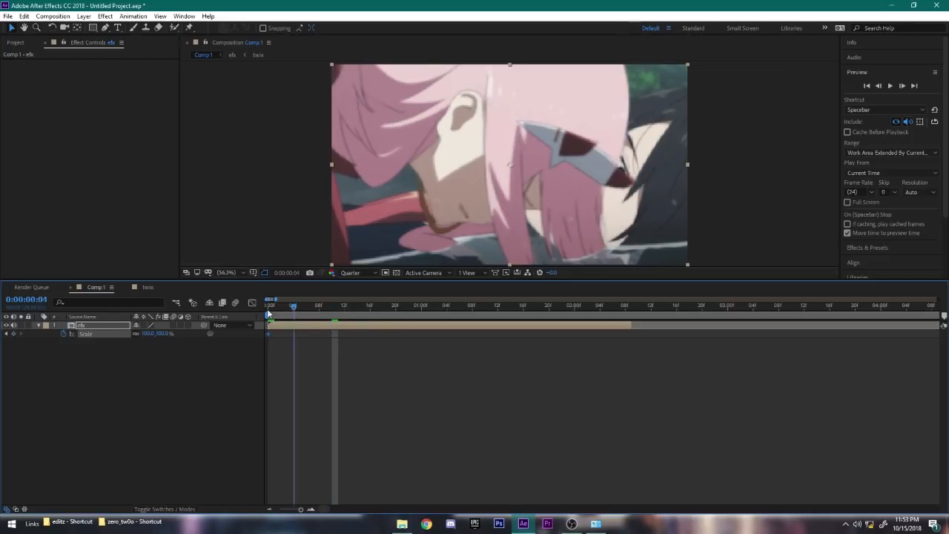
{"action": "key", "text": "Home"}
{"action": "left_click_drag", "start_coordinate": [172, 333], "coordinate": [187, 333]}
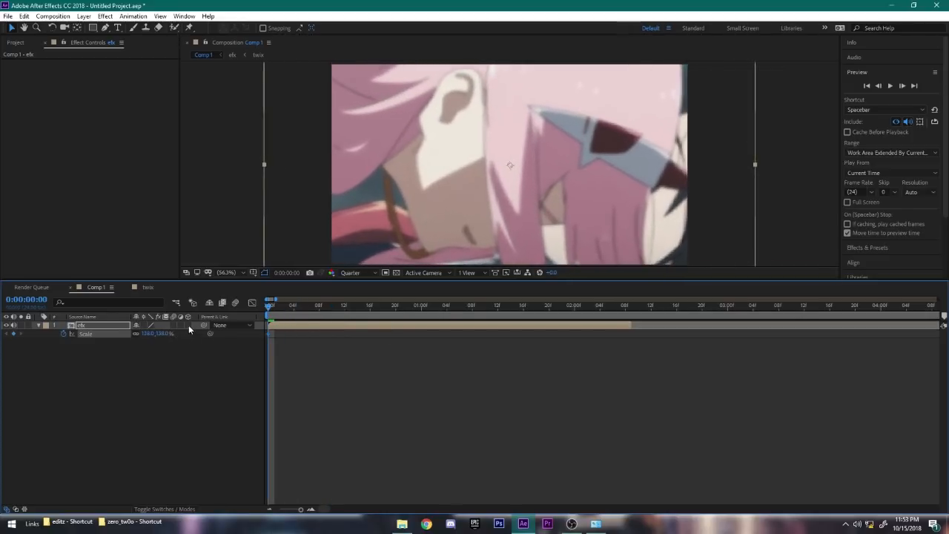
Add a second Scale keyframe of 100% to the efx layer at 0:00:02:08.
{"action": "left_click_drag", "start_coordinate": [458, 306], "coordinate": [633, 338]}
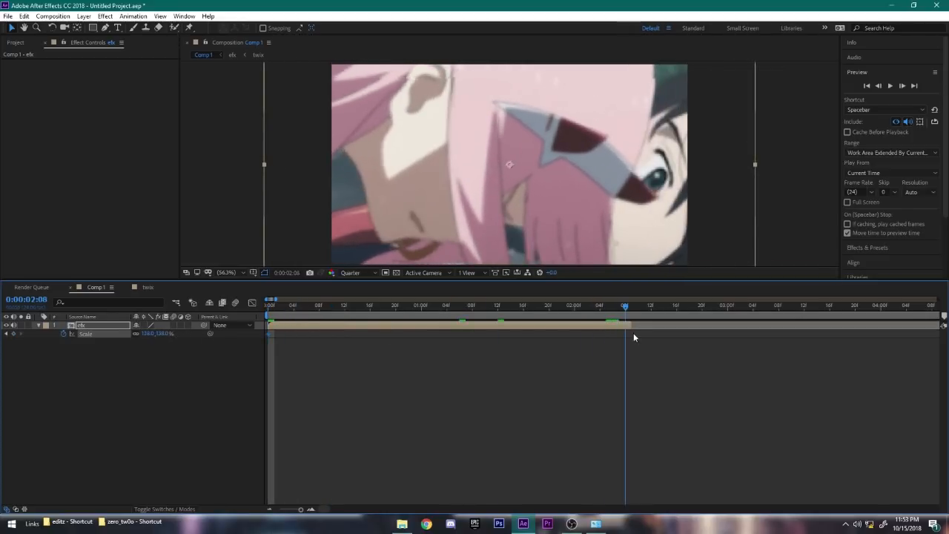
{"action": "left_click", "coordinate": [164, 333]}
{"action": "type", "text": "100"}
{"action": "key", "text": "Return"}
Ease both Scale keyframes and pull their handles nearly vertical in the graph editor for a fast start and end.
{"action": "left_click_drag", "start_coordinate": [692, 399], "coordinate": [255, 320]}
{"action": "left_click", "coordinate": [251, 303]}
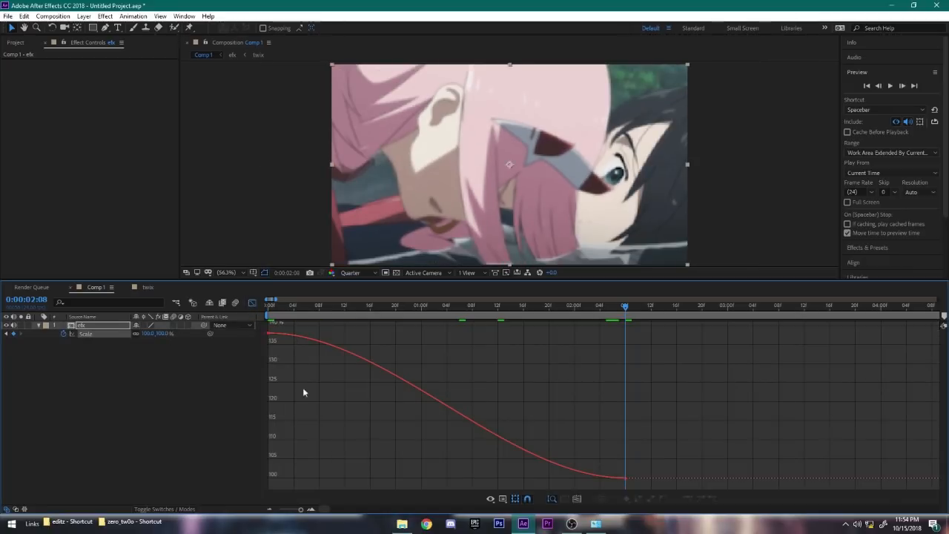
{"action": "left_click", "coordinate": [303, 338]}
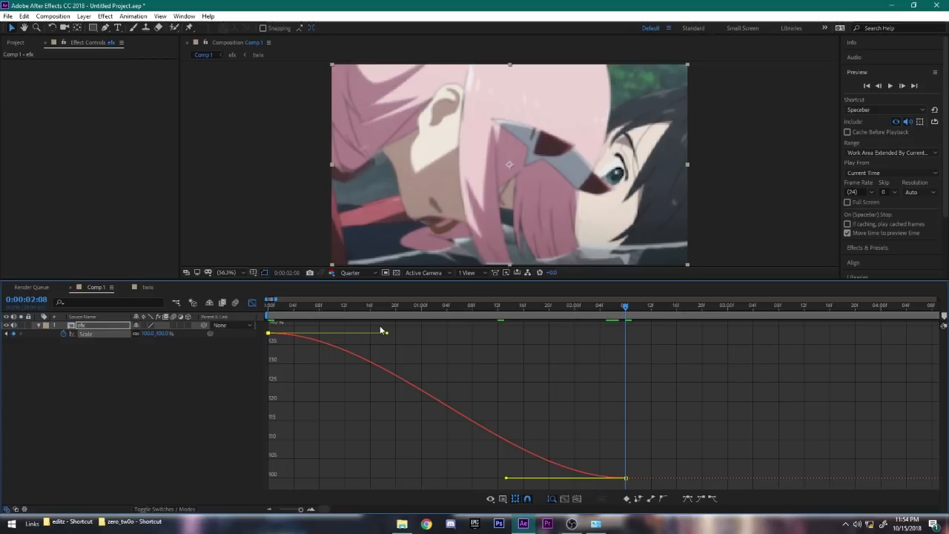
{"action": "left_click_drag", "start_coordinate": [388, 335], "coordinate": [269, 393]}
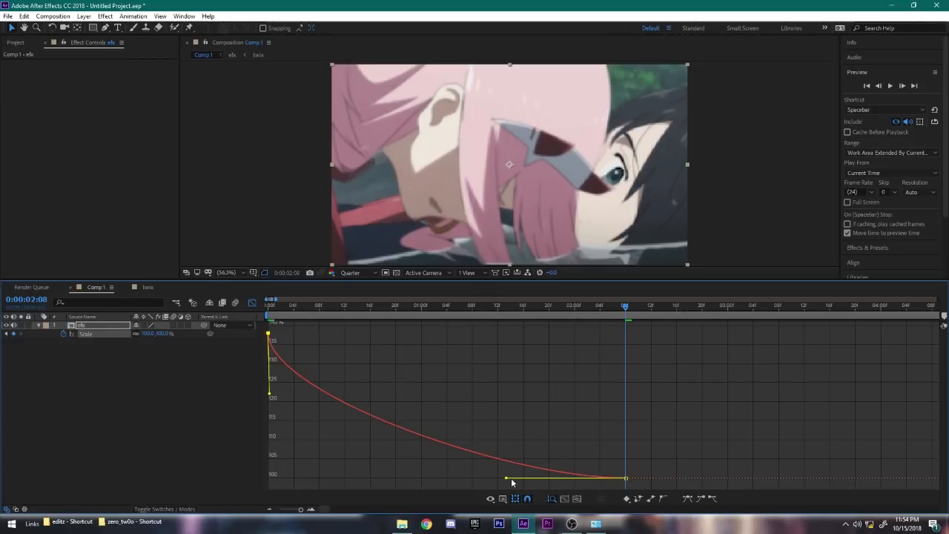
{"action": "left_click_drag", "start_coordinate": [510, 480], "coordinate": [639, 401]}
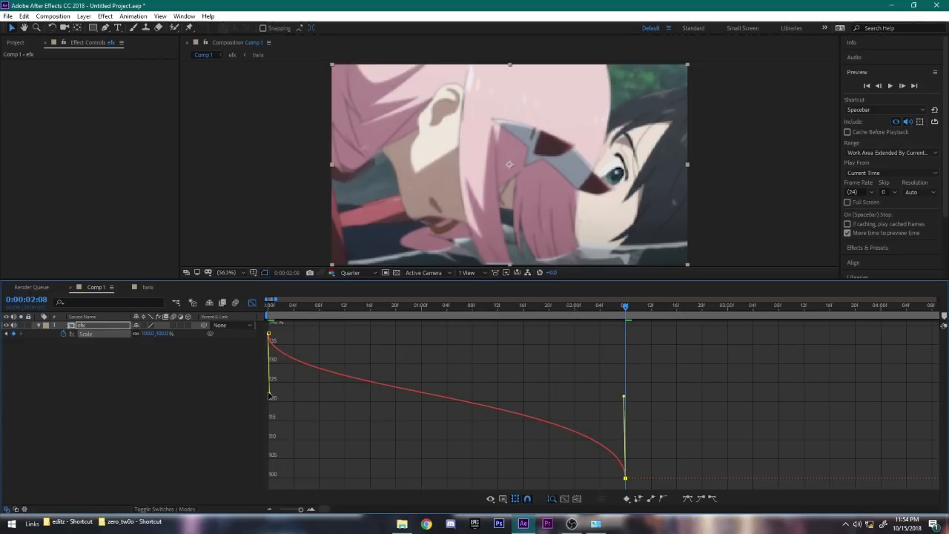
{"action": "left_click_drag", "start_coordinate": [269, 396], "coordinate": [230, 418]}
{"action": "left_click", "coordinate": [251, 304]}
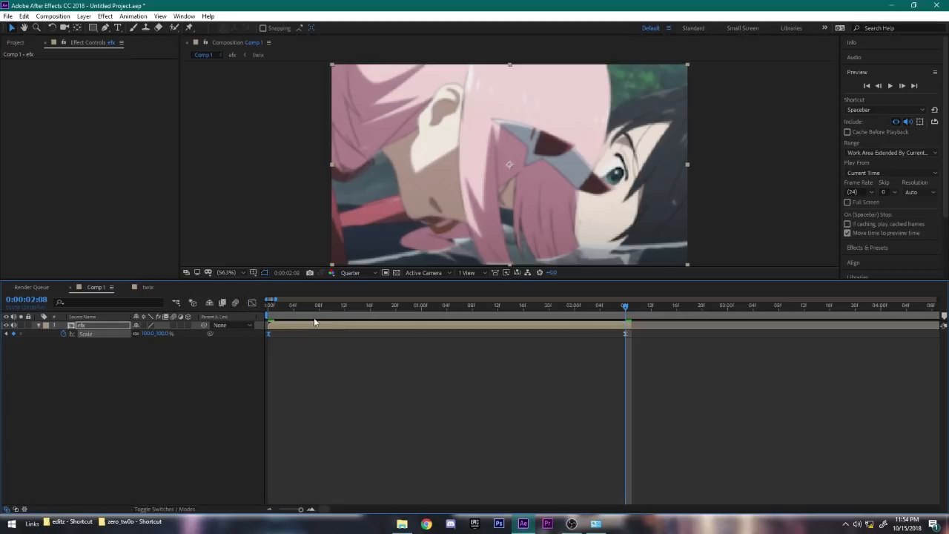
Preview the eased zoom-out on the efx layer from the start of Comp 1.
{"action": "key", "text": "space"}
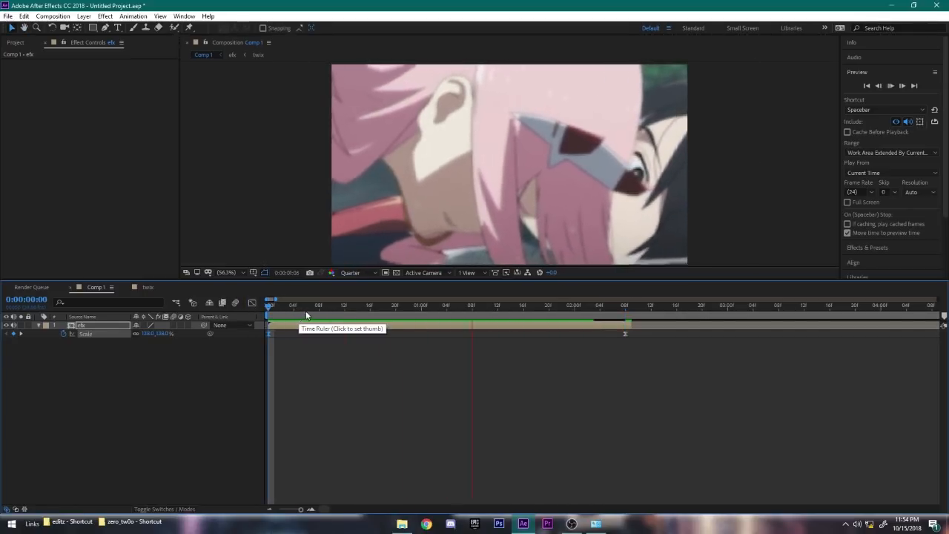
{"action": "key", "text": "space"}
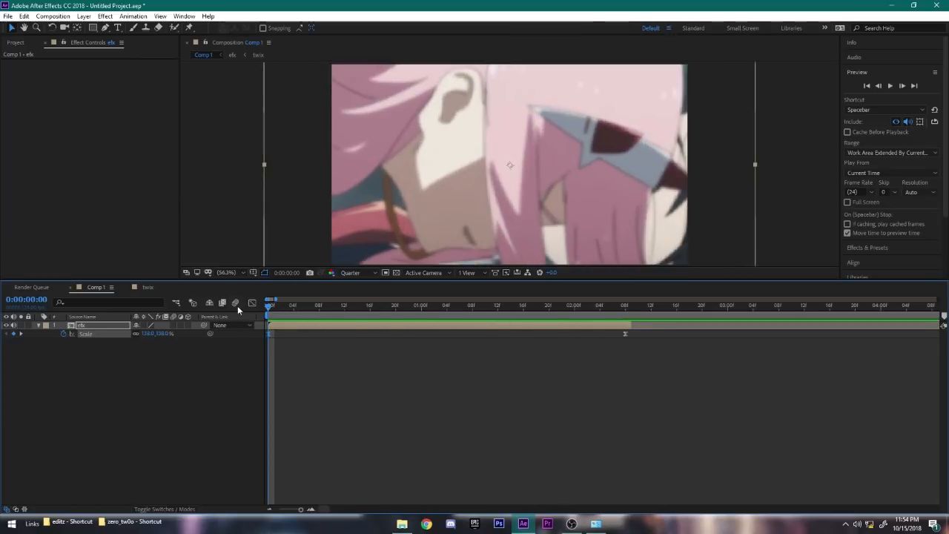
{"action": "key", "text": "space"}
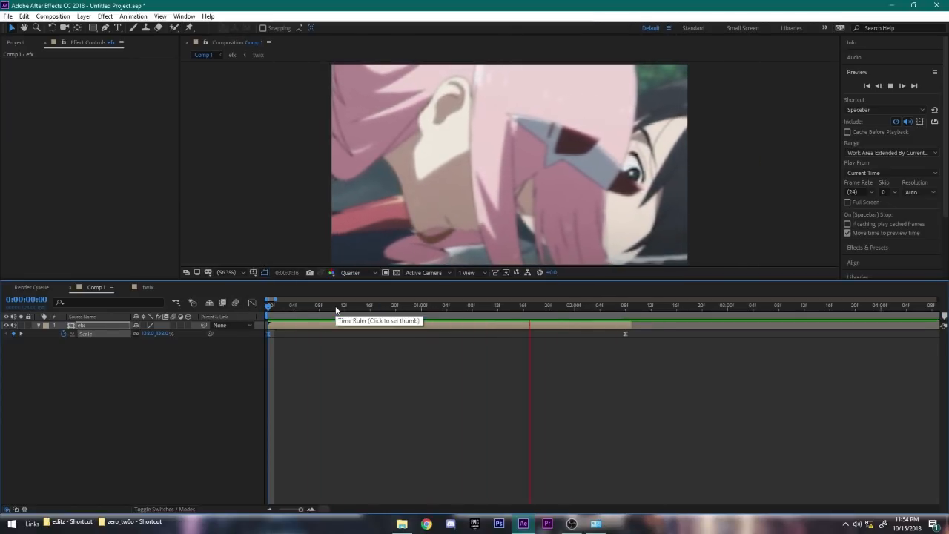
{"action": "key", "text": "space"}
{"action": "key", "text": "ctrl+s"}
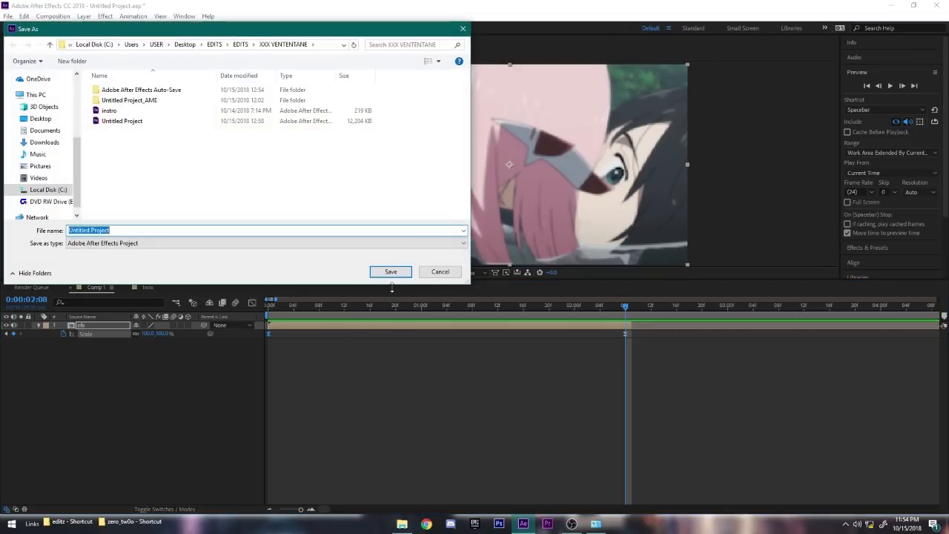
{"action": "left_click", "coordinate": [440, 271]}
Open the efx composition, end its work area at 0:08:45:09, and preview it from the start.
{"action": "left_click", "coordinate": [326, 306]}
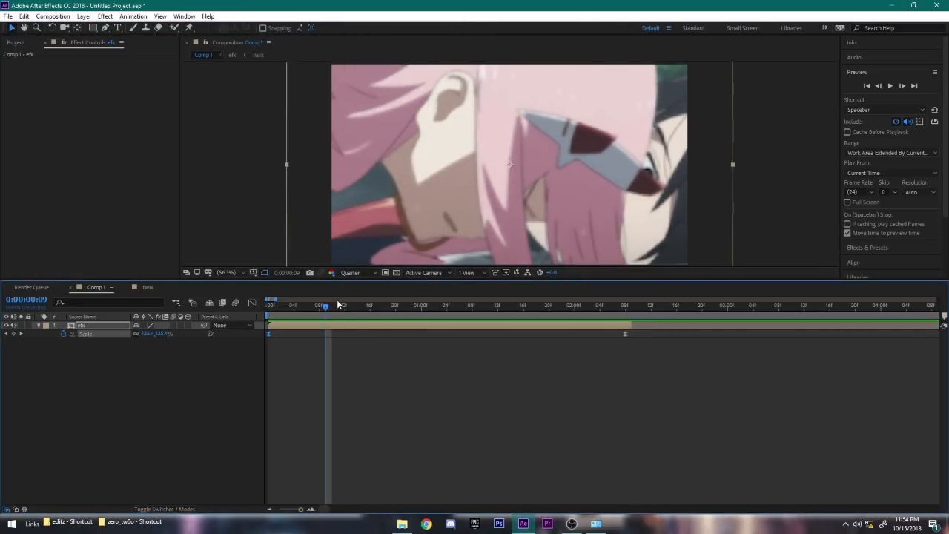
{"action": "double_click", "coordinate": [283, 323]}
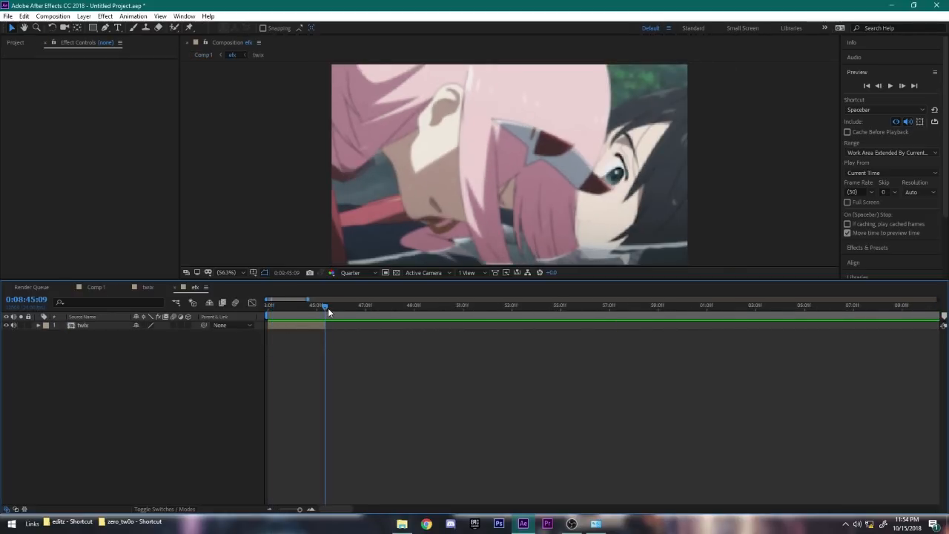
{"action": "key", "text": "Home"}
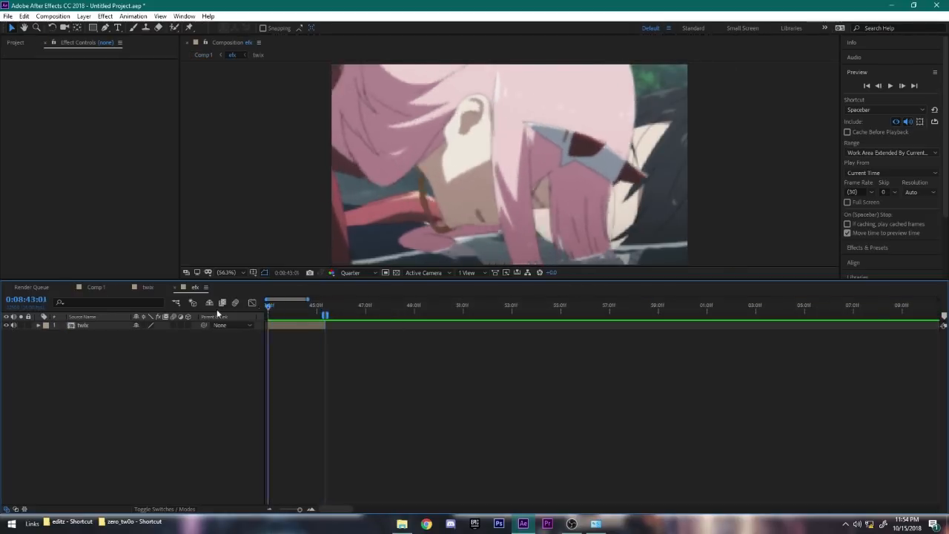
{"action": "key", "text": "space"}
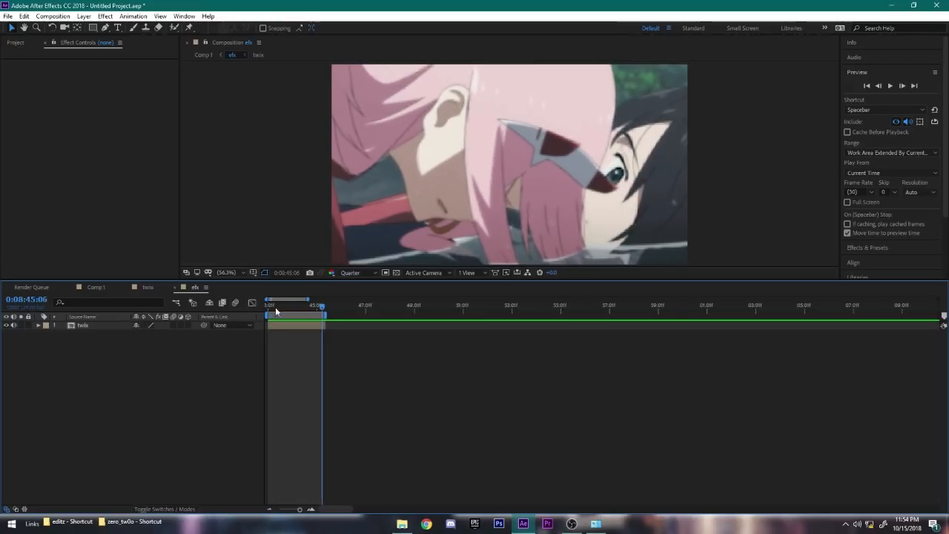
{"action": "key", "text": "Home"}
{"action": "key", "text": "space"}
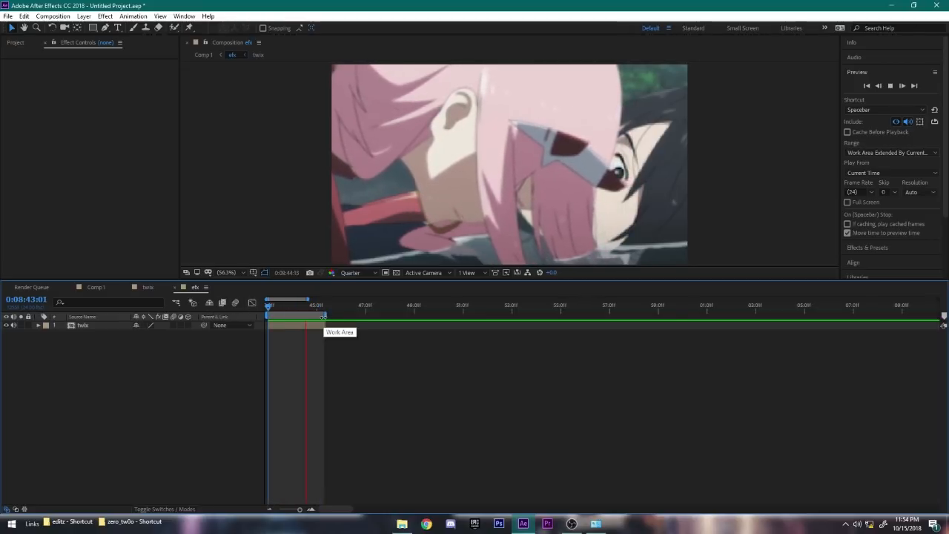